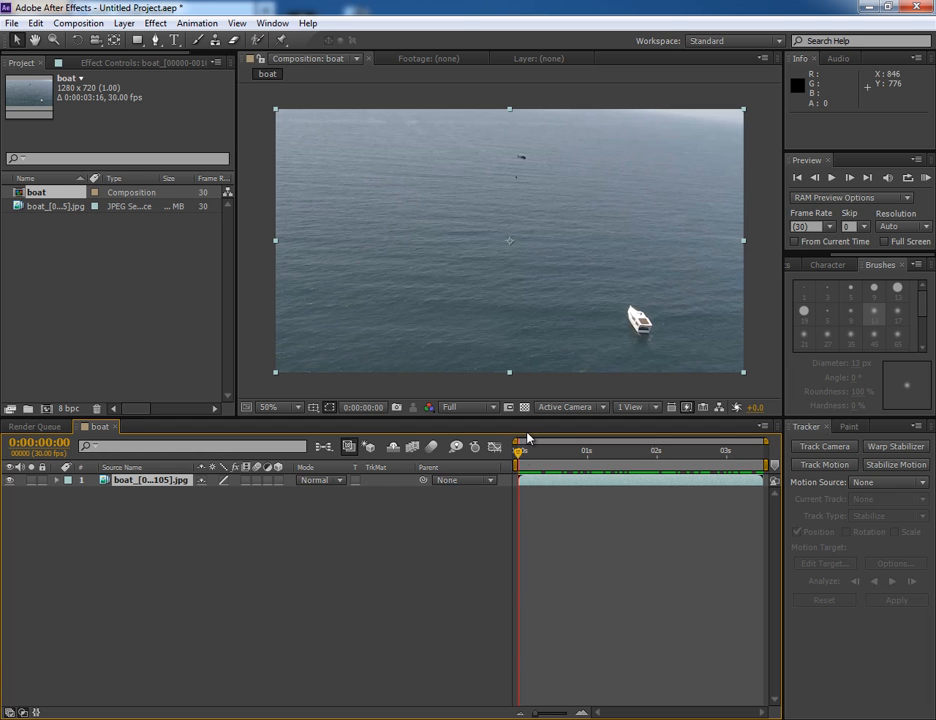
Scrub through the boat footage to review the clip before tracking.
{"action": "left_click_drag", "start_coordinate": [521, 453], "coordinate": [766, 456]}
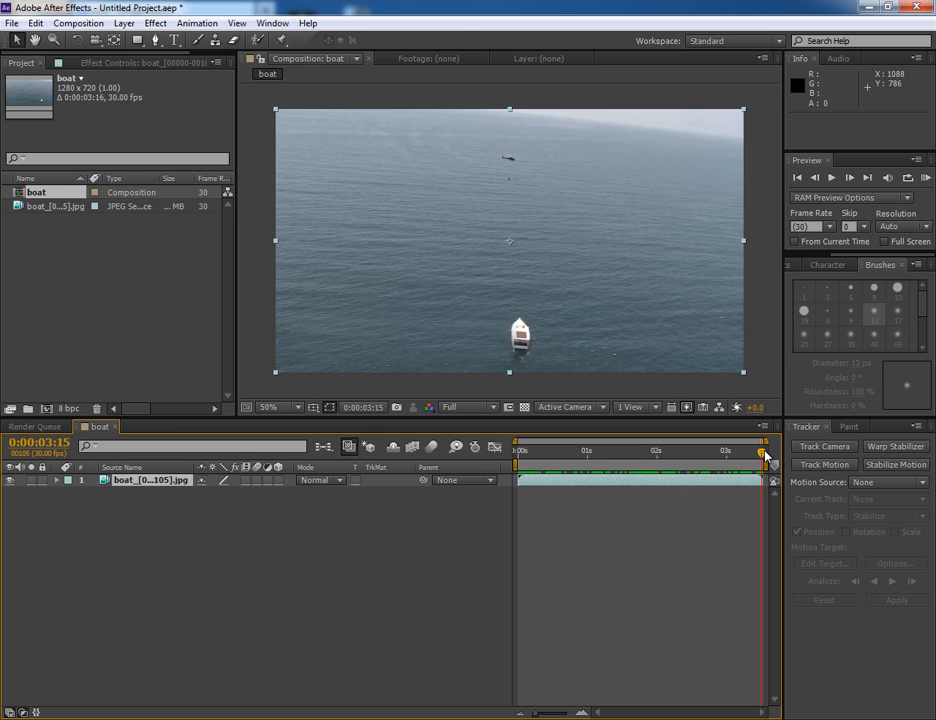
{"action": "left_click_drag", "start_coordinate": [766, 455], "coordinate": [520, 455]}
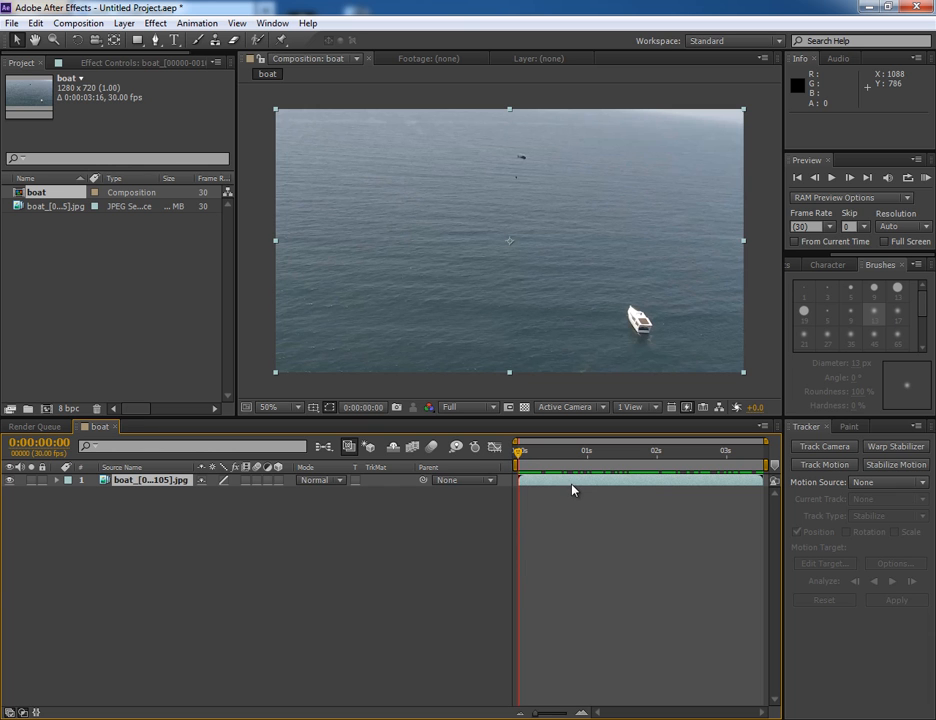
{"action": "mouse_move", "coordinate": [520, 452]}
{"action": "left_mouse_down"}
{"action": "mouse_move", "coordinate": [768, 460]}
{"action": "mouse_move", "coordinate": [520, 460]}
{"action": "left_mouse_up"}
{"action": "left_click", "coordinate": [272, 23]}
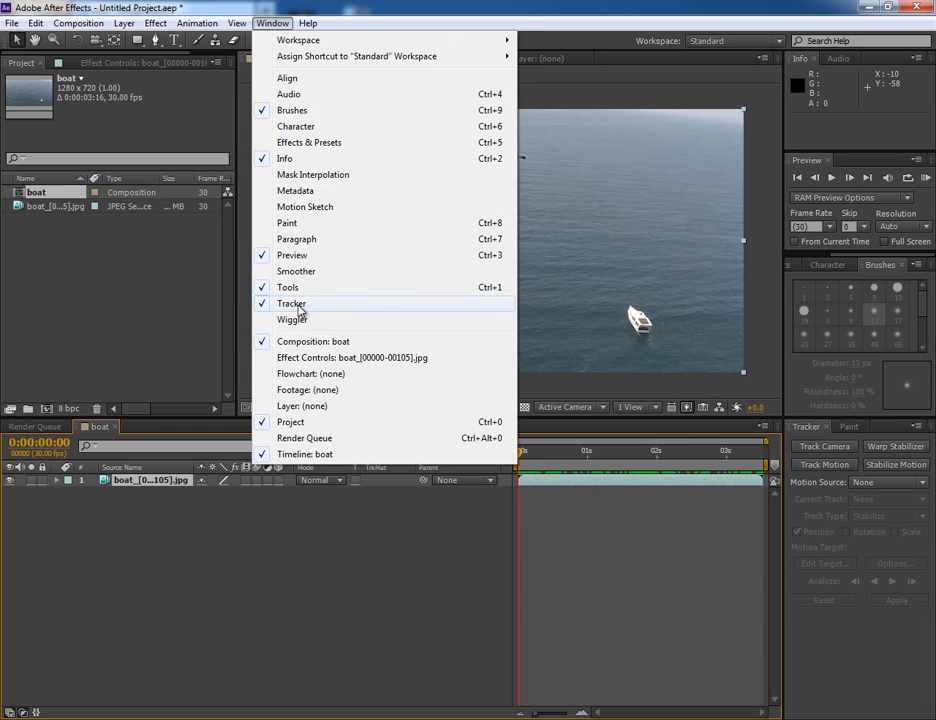
{"action": "left_click", "coordinate": [680, 492]}
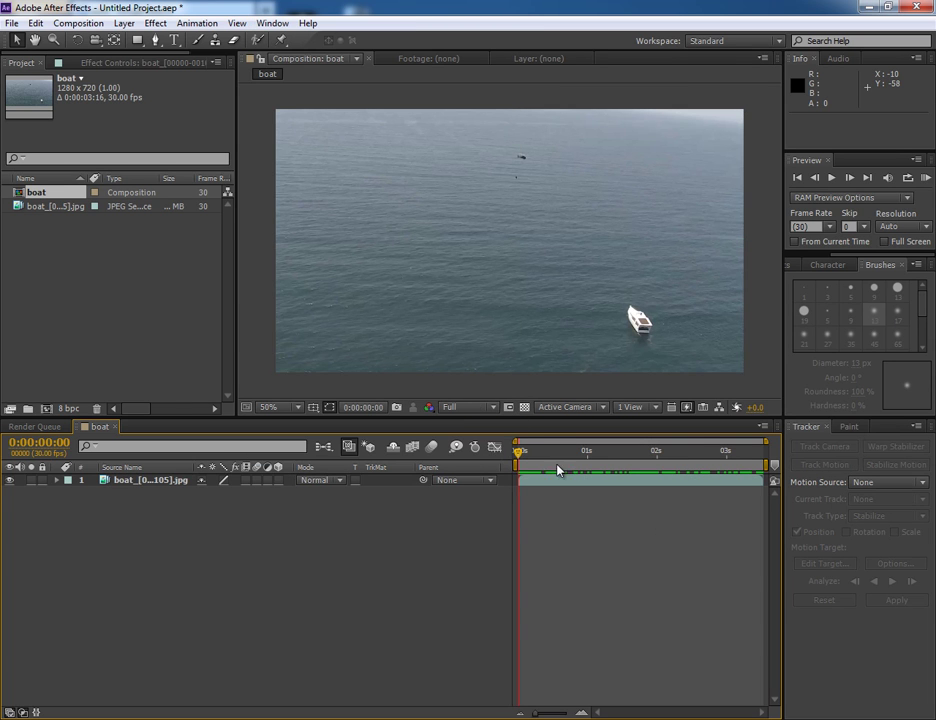
{"action": "left_click", "coordinate": [150, 480]}
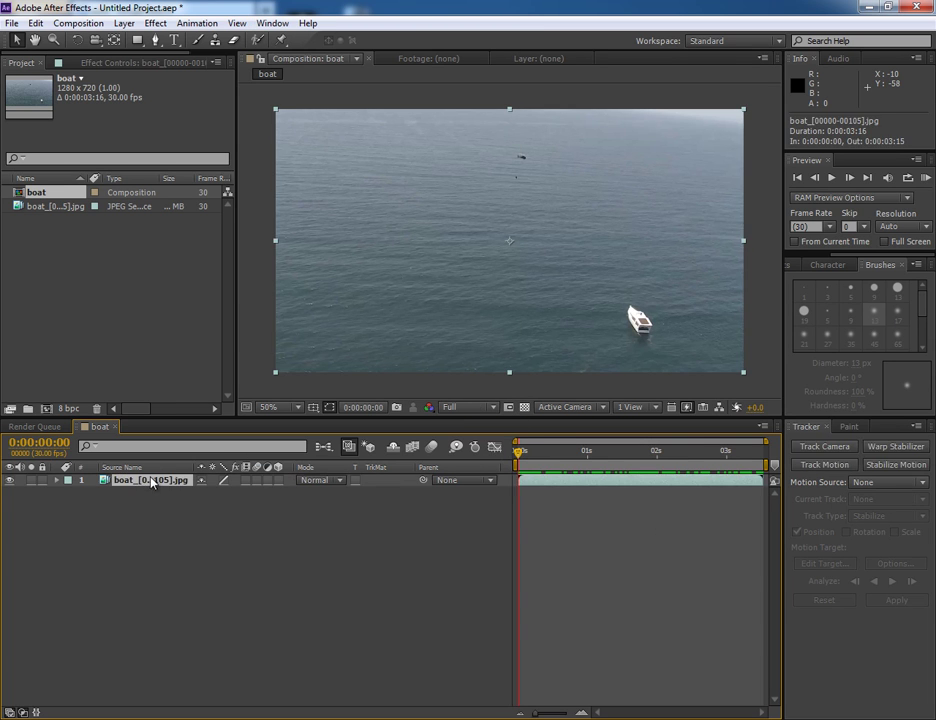
{"action": "left_click", "coordinate": [888, 484]}
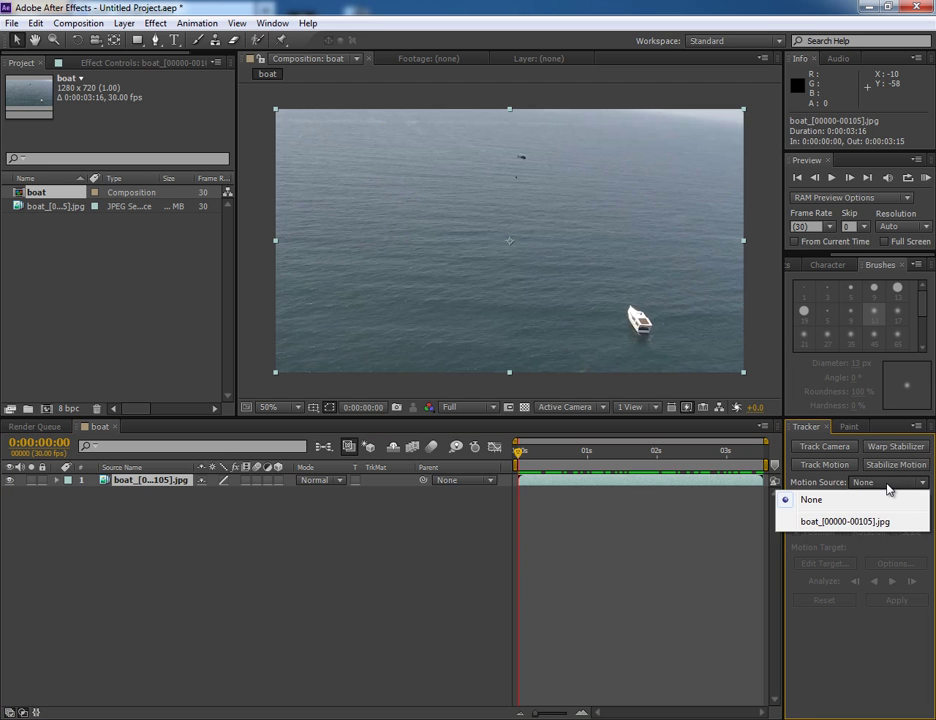
{"action": "left_click", "coordinate": [830, 522]}
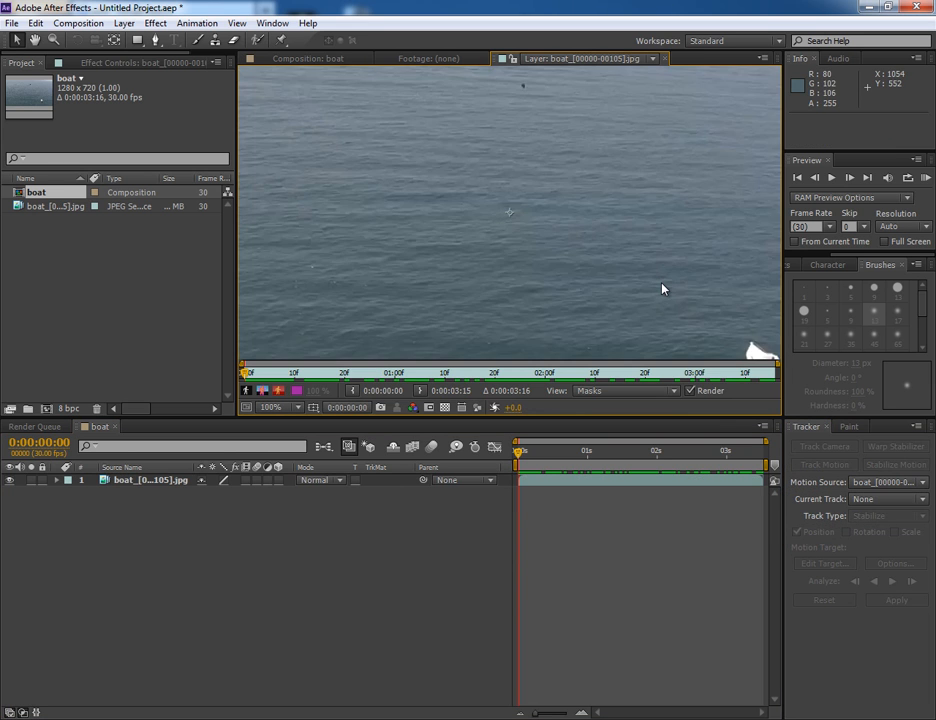
{"action": "scroll", "coordinate": [655, 262], "scroll_direction": "down", "scroll_amount": 1}
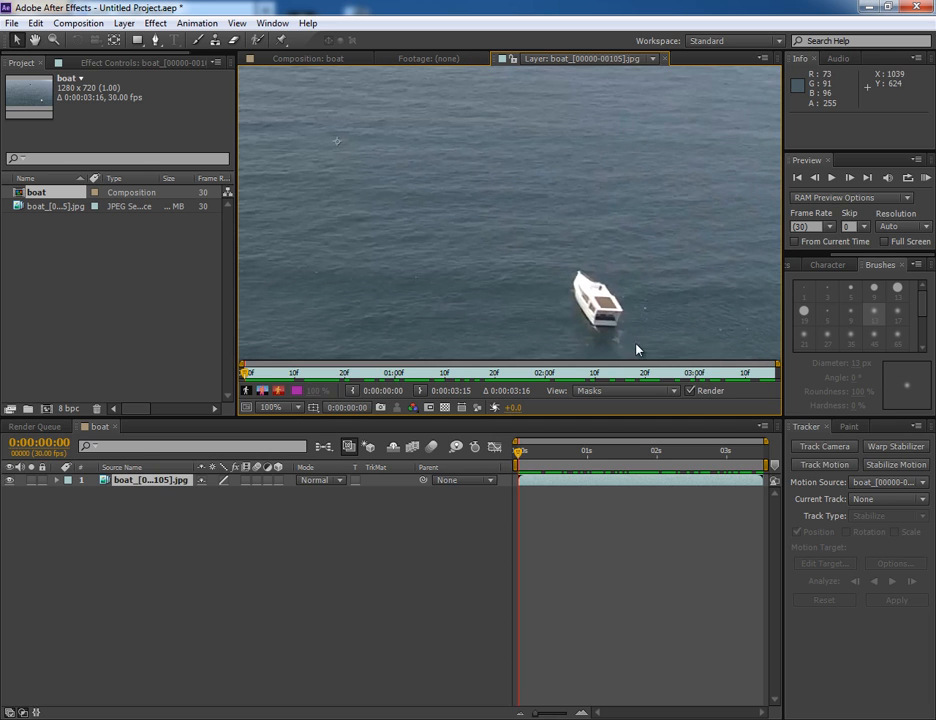
Add Track Point 1, fit its search and feature boxes around the boat, and analyze forward through the clip.
{"action": "left_click", "coordinate": [824, 465]}
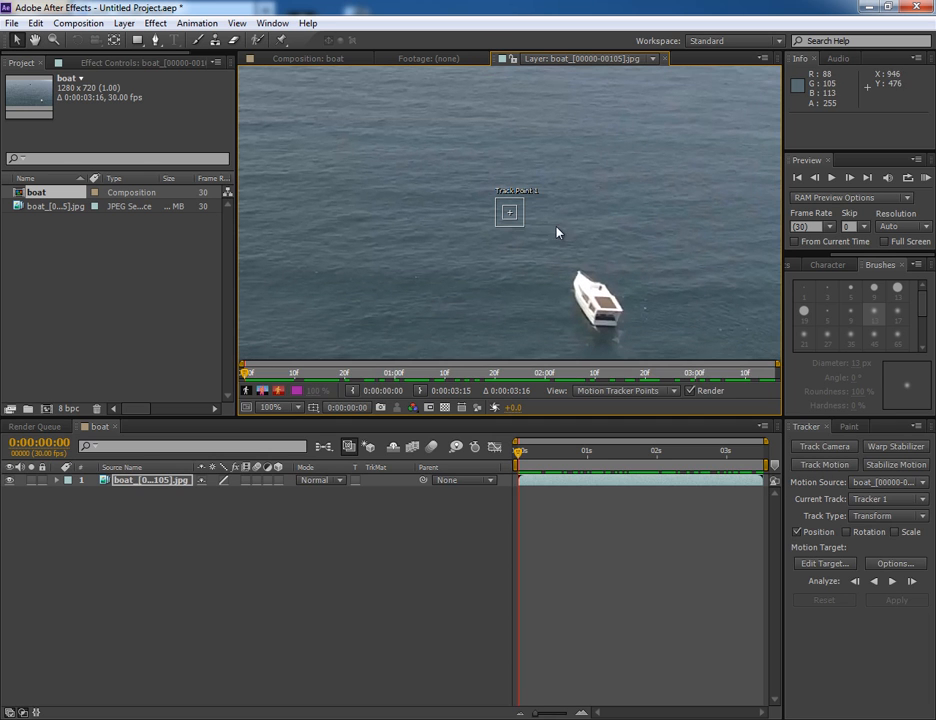
{"action": "left_click_drag", "start_coordinate": [521, 223], "coordinate": [616, 302]}
{"action": "scroll", "coordinate": [600, 280], "scroll_direction": "up", "scroll_amount": 1}
{"action": "left_click_drag", "start_coordinate": [510, 222], "coordinate": [513, 228]}
{"action": "scroll", "coordinate": [606, 246], "scroll_direction": "down", "scroll_amount": 1}
{"action": "scroll", "coordinate": [606, 246], "scroll_direction": "down", "scroll_amount": 1}
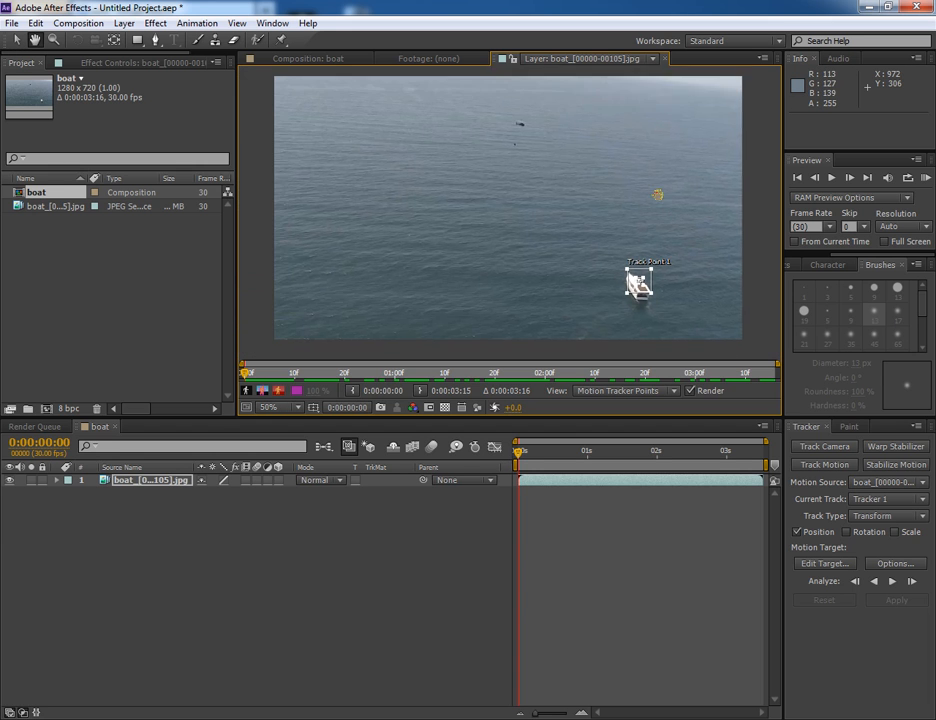
{"action": "left_click_drag", "start_coordinate": [514, 119], "coordinate": [600, 195]}
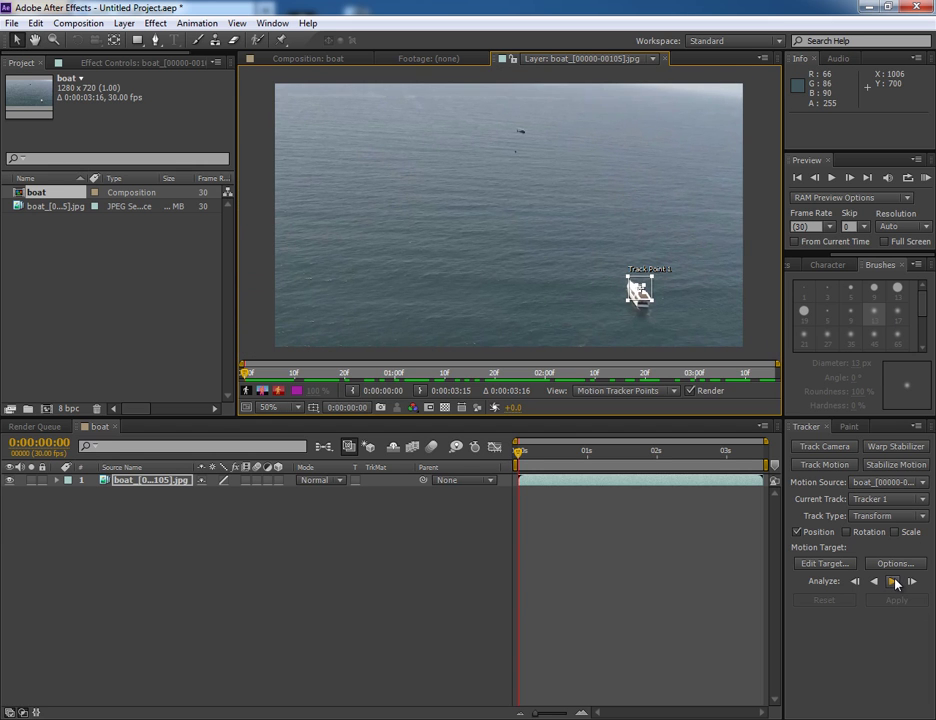
{"action": "left_click", "coordinate": [892, 581]}
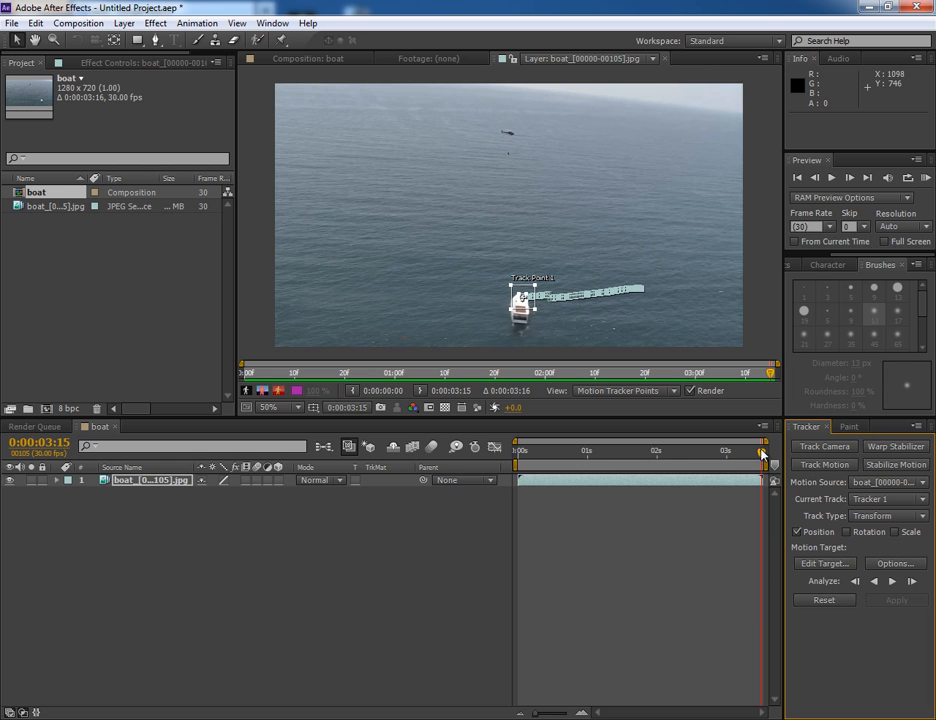
Return to the first frame and add a new Null Object layer.
{"action": "left_click_drag", "start_coordinate": [762, 452], "coordinate": [518, 455]}
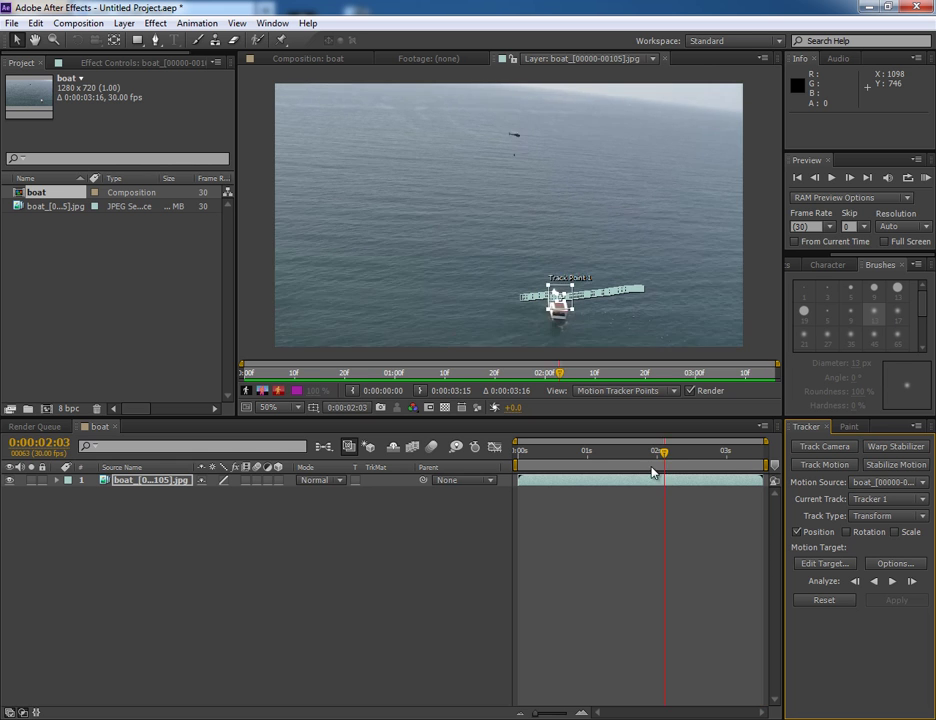
{"action": "left_click", "coordinate": [124, 23]}
{"action": "mouse_move", "coordinate": [145, 40]}
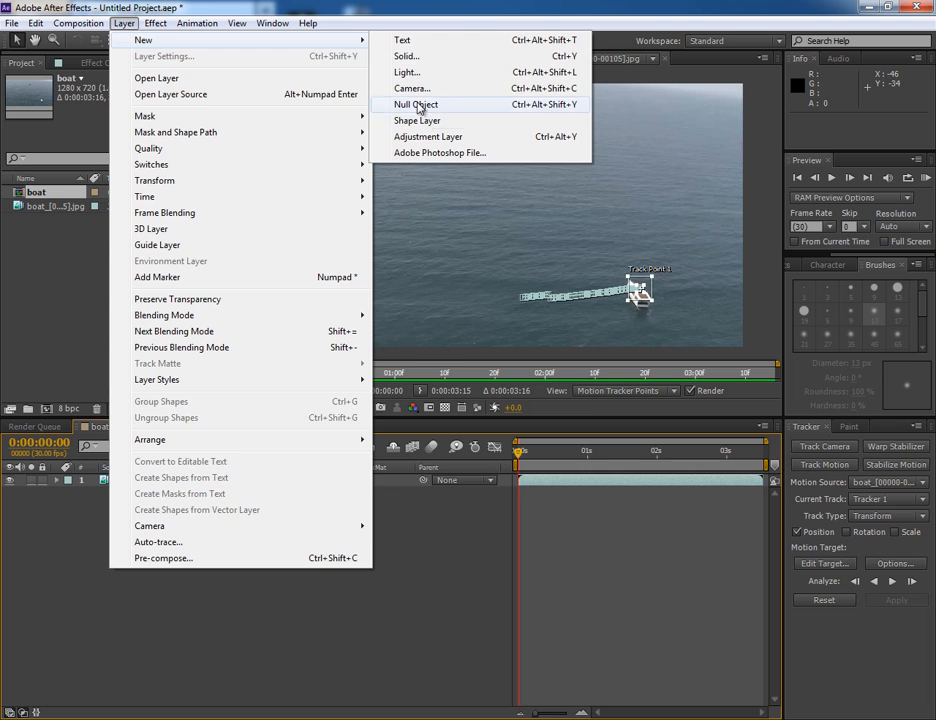
{"action": "left_click", "coordinate": [415, 104]}
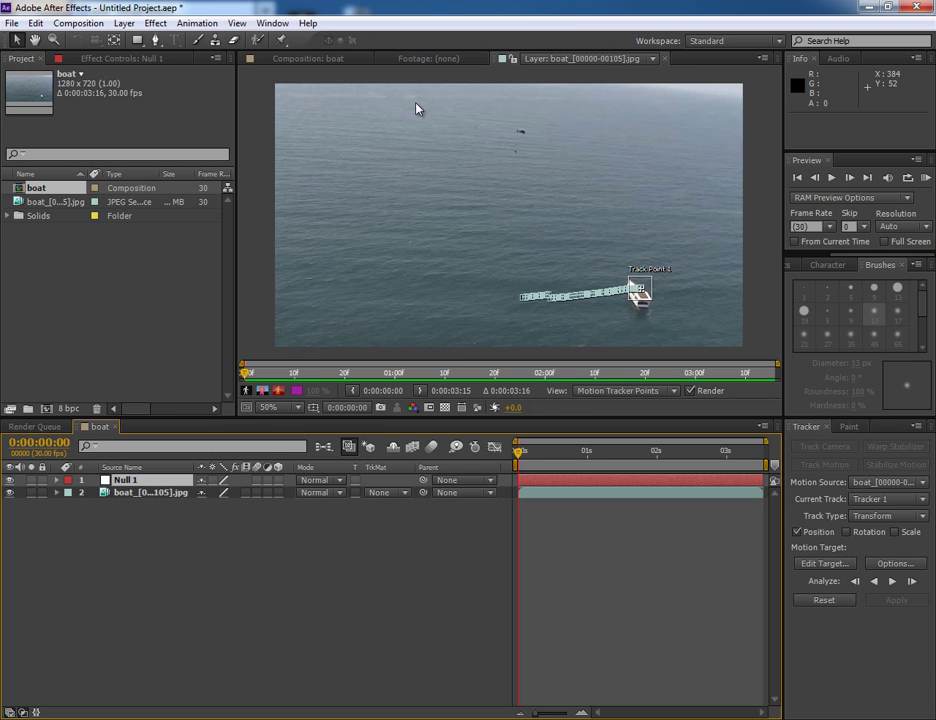
Set Null 1 as the tracker target and apply the X and Y motion keyframes to it.
{"action": "left_click", "coordinate": [828, 565]}
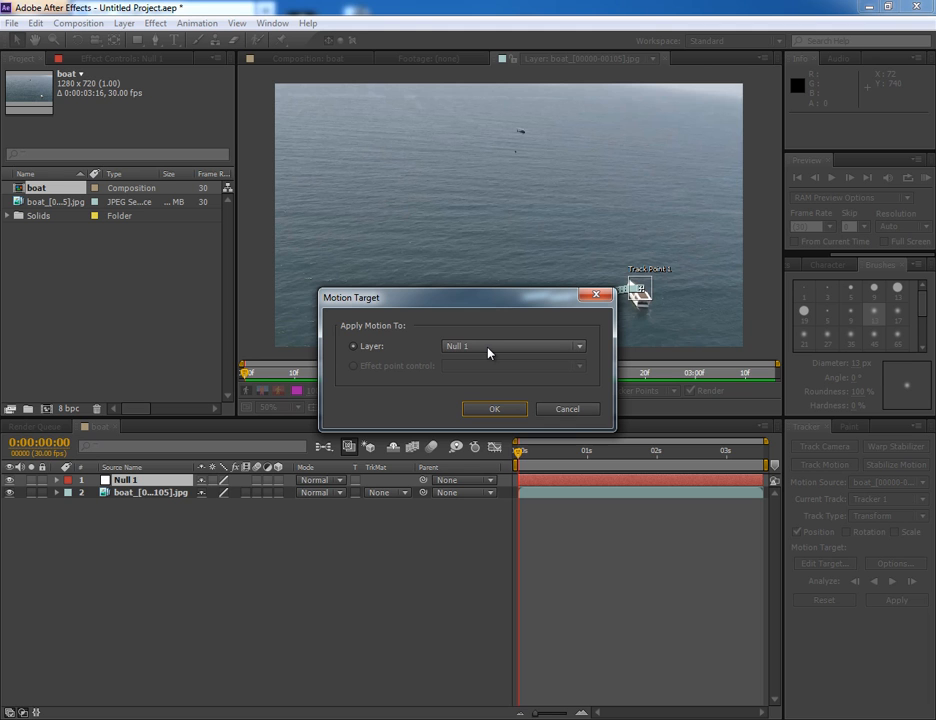
{"action": "left_click", "coordinate": [494, 408]}
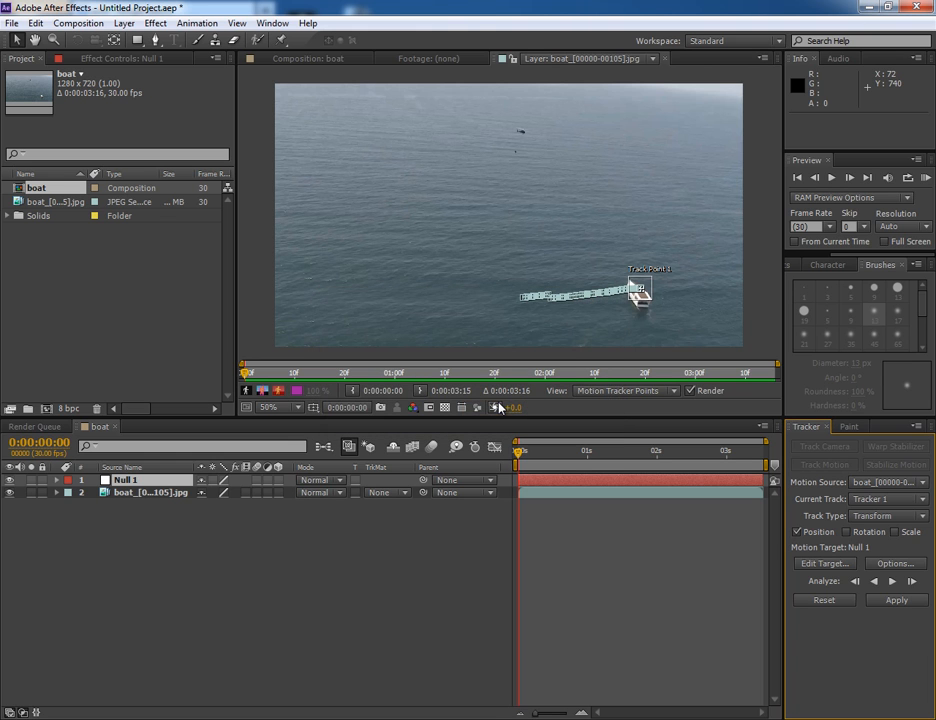
{"action": "left_click", "coordinate": [896, 600]}
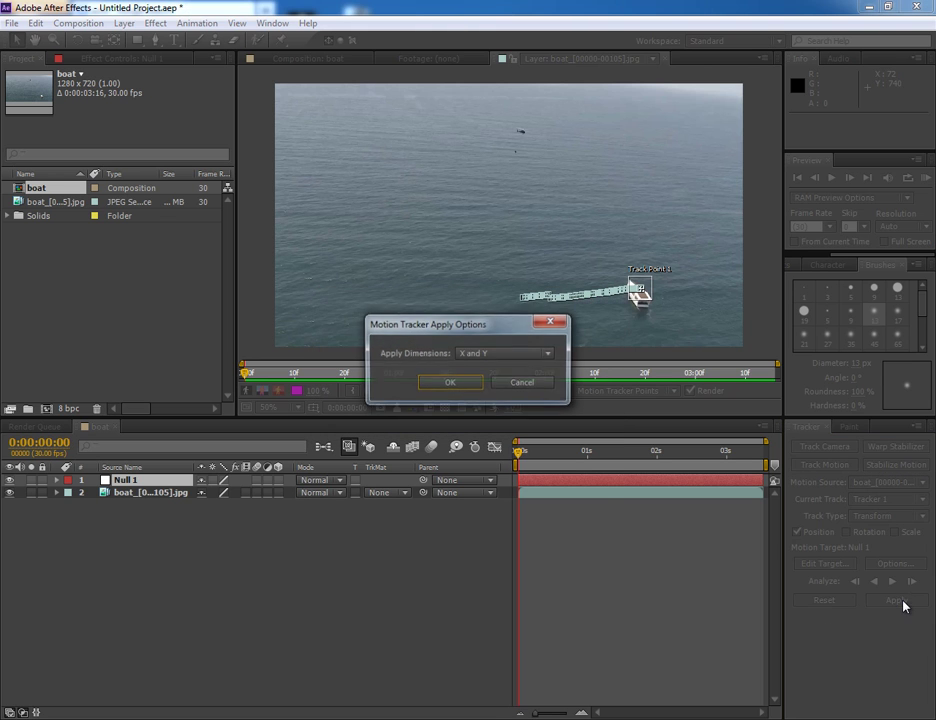
{"action": "left_click", "coordinate": [448, 383]}
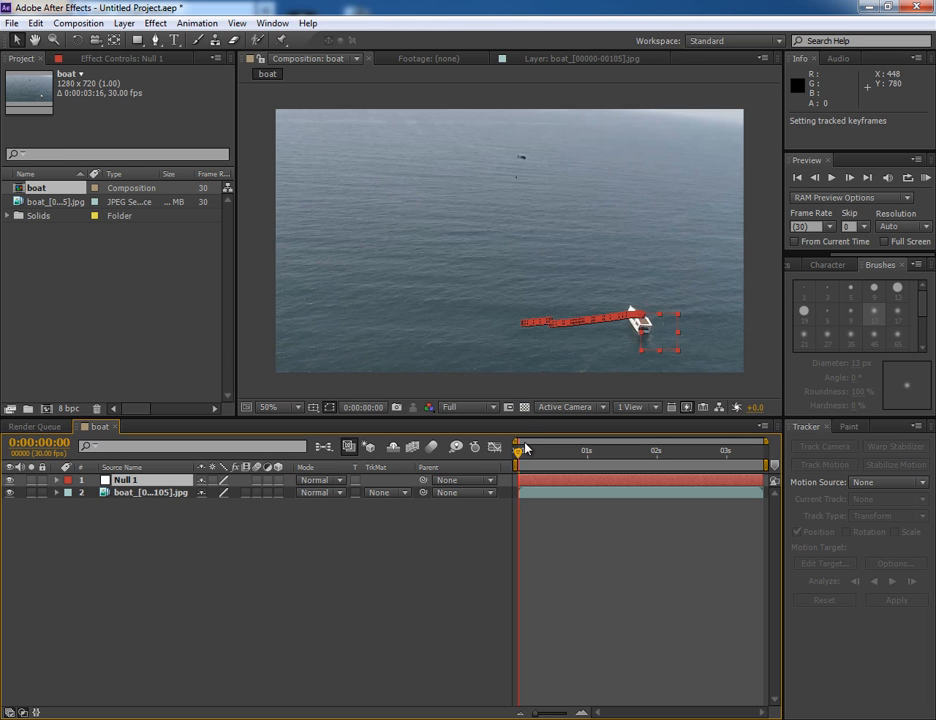
{"action": "mouse_move", "coordinate": [520, 452]}
{"action": "left_mouse_down"}
{"action": "mouse_move", "coordinate": [760, 466]}
{"action": "mouse_move", "coordinate": [515, 466]}
{"action": "left_mouse_up"}
Duplicate Null 1 and rename the copy 'Tracking Data'.
{"action": "left_click", "coordinate": [131, 480]}
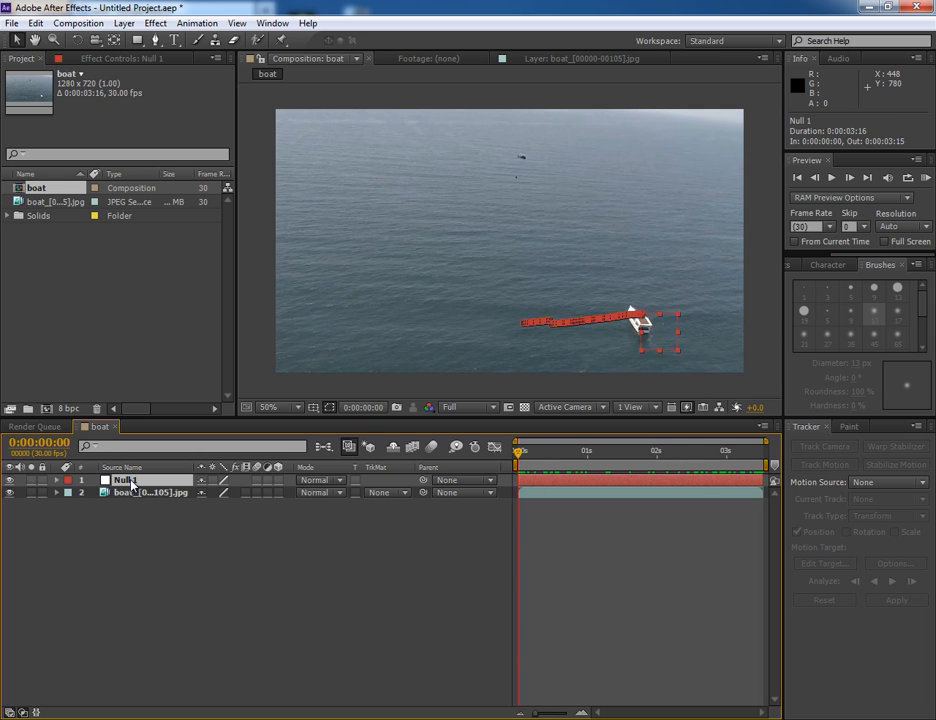
{"action": "key", "text": "ctrl+d"}
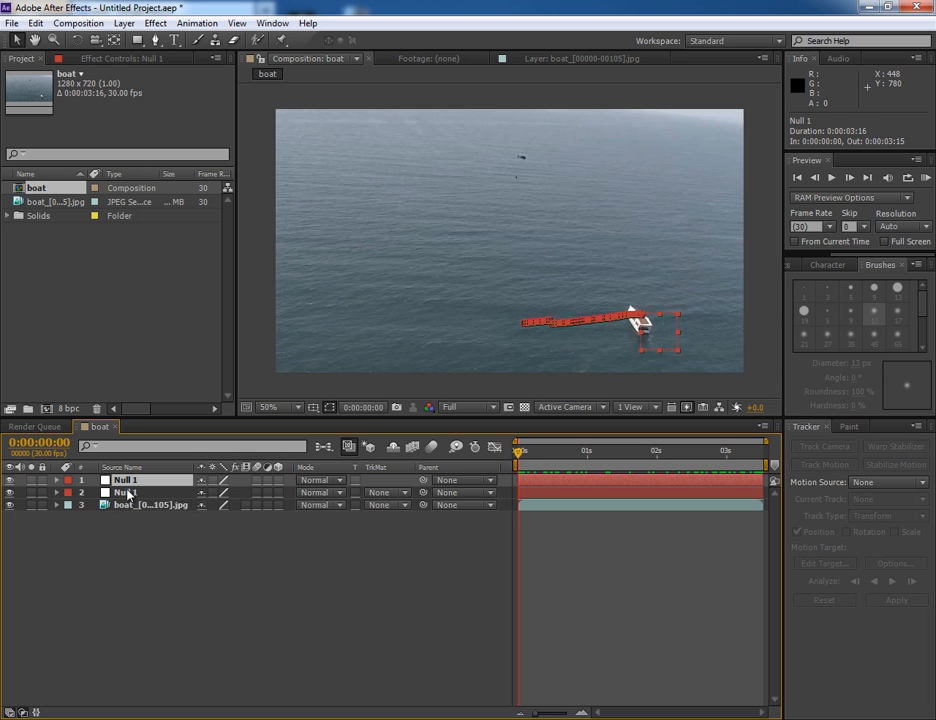
{"action": "left_click", "coordinate": [126, 492]}
{"action": "key", "text": "Return"}
{"action": "type", "text": "Tracking Data"}
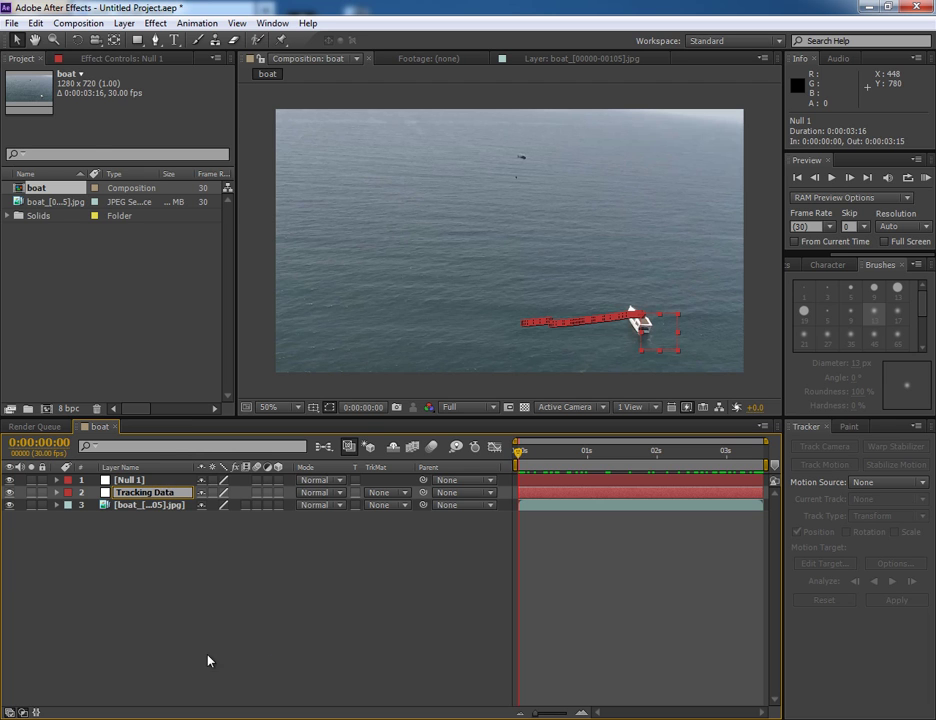
{"action": "key", "text": "Return"}
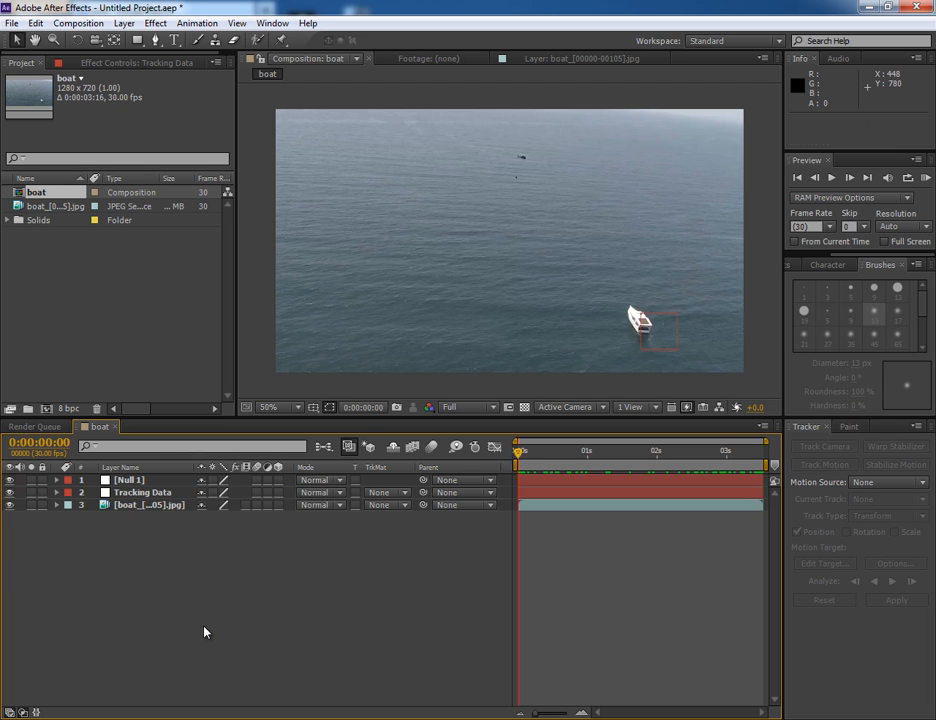
Hide the Tracking Data layer and leave the original Null 1 selected.
{"action": "left_click", "coordinate": [130, 480]}
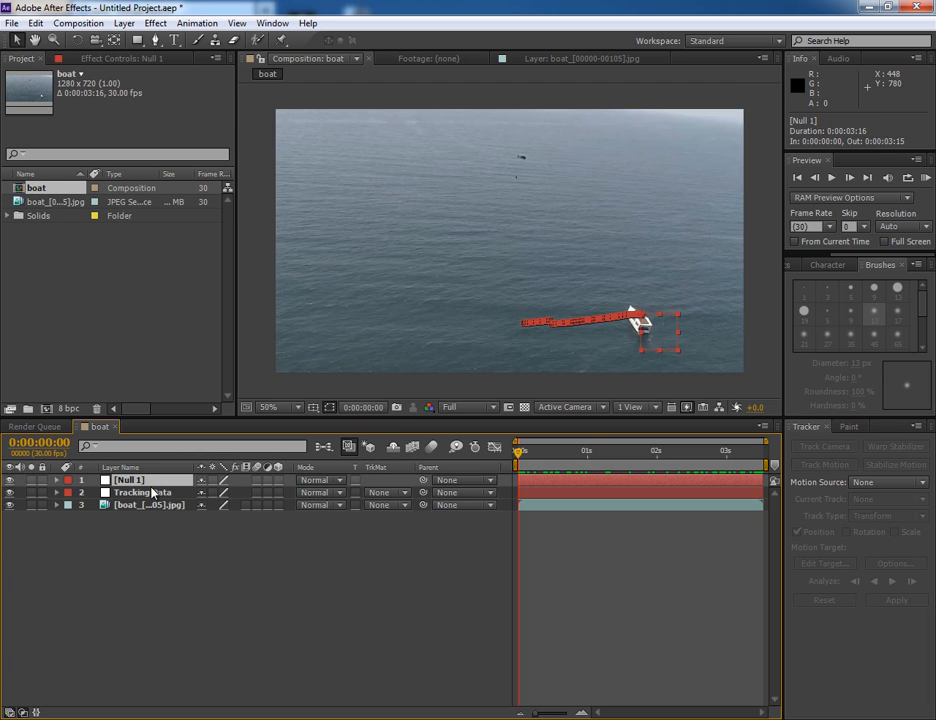
{"action": "left_click", "coordinate": [10, 492]}
{"action": "left_click", "coordinate": [140, 492]}
{"action": "left_click", "coordinate": [140, 481]}
Add a new camera to the composition from the viewer's context menu.
{"action": "right_click", "coordinate": [255, 173]}
{"action": "mouse_move", "coordinate": [300, 181]}
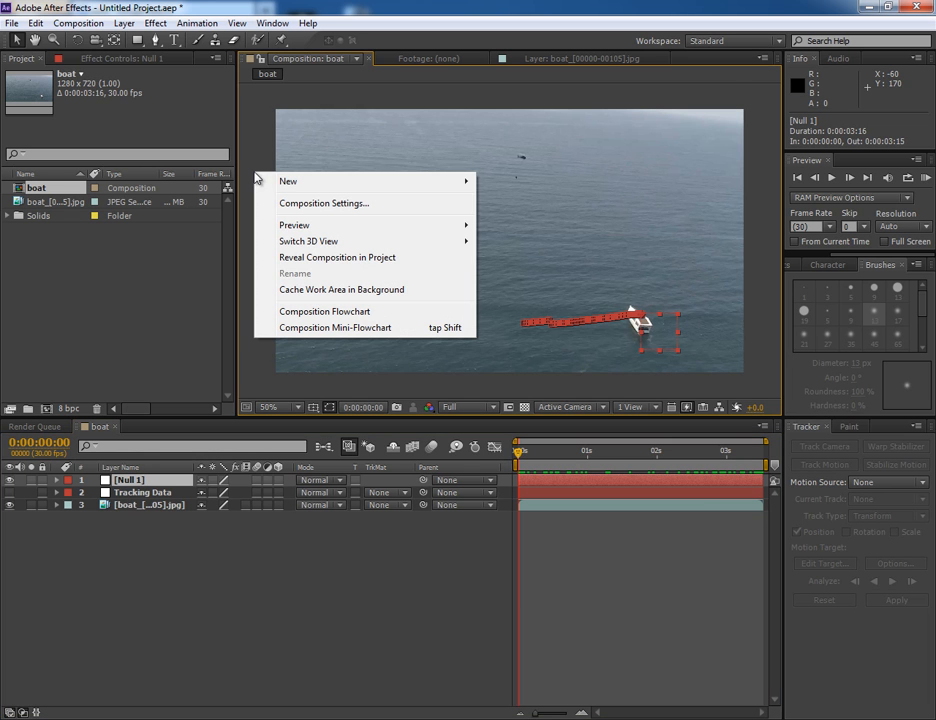
{"action": "left_click", "coordinate": [515, 251]}
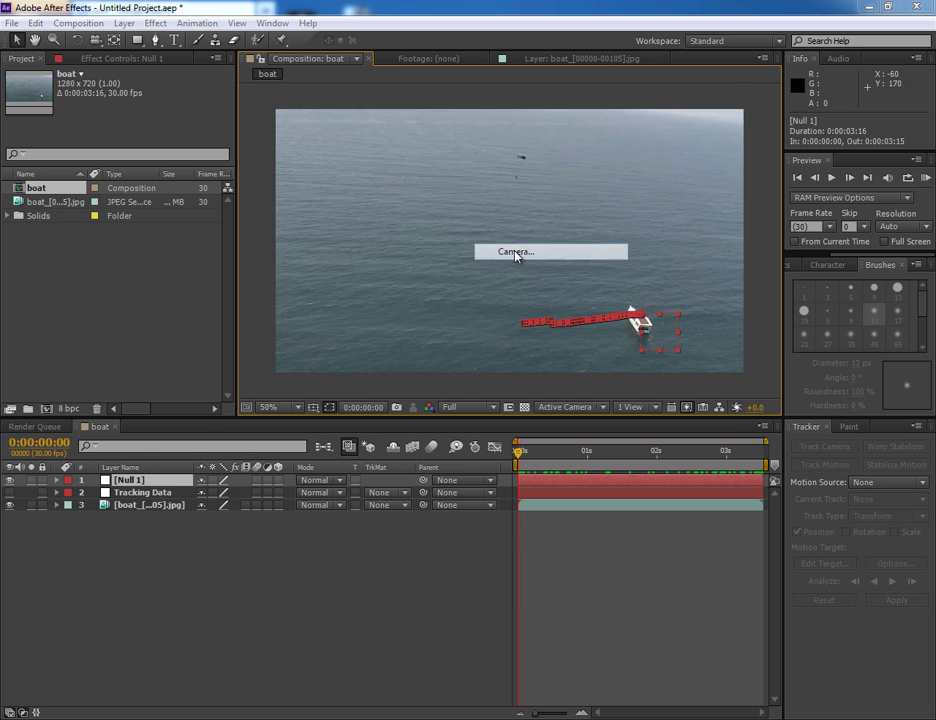
{"action": "left_click_drag", "start_coordinate": [549, 182], "coordinate": [531, 434]}
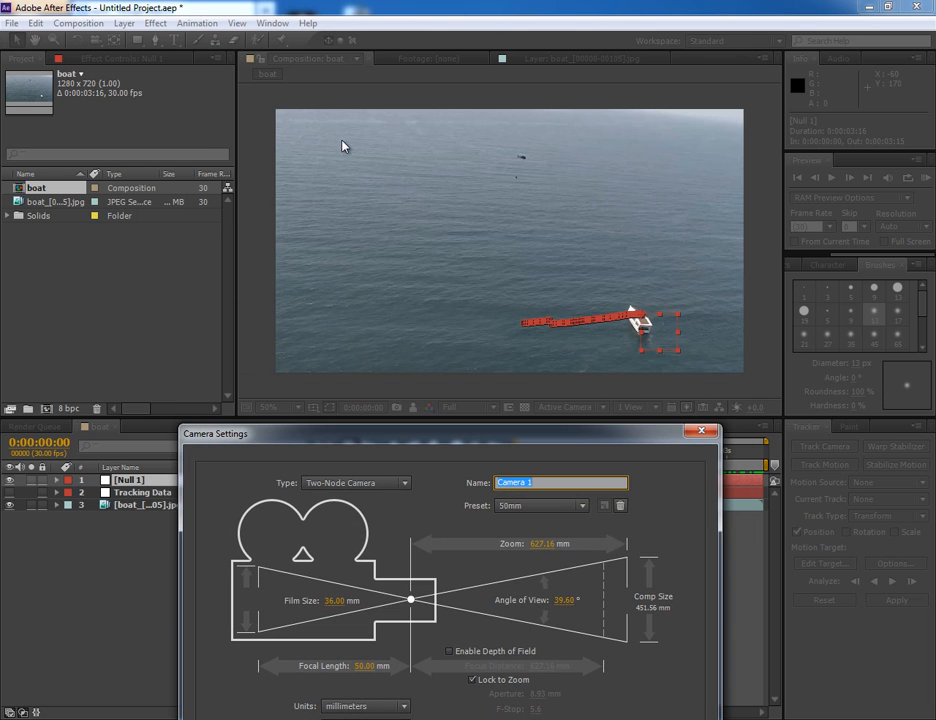
{"action": "left_click_drag", "start_coordinate": [630, 433], "coordinate": [598, 171]}
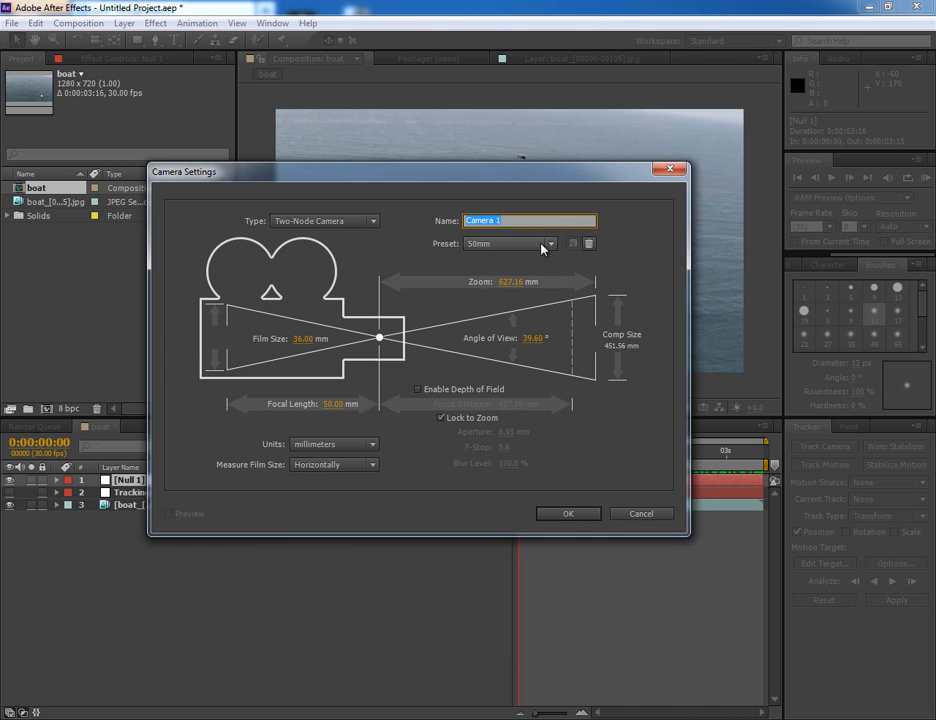
Keep the 50mm preset, confirm Camera 1 and dismiss the 2D-layer warning.
{"action": "left_click", "coordinate": [551, 244]}
{"action": "left_click", "coordinate": [501, 365]}
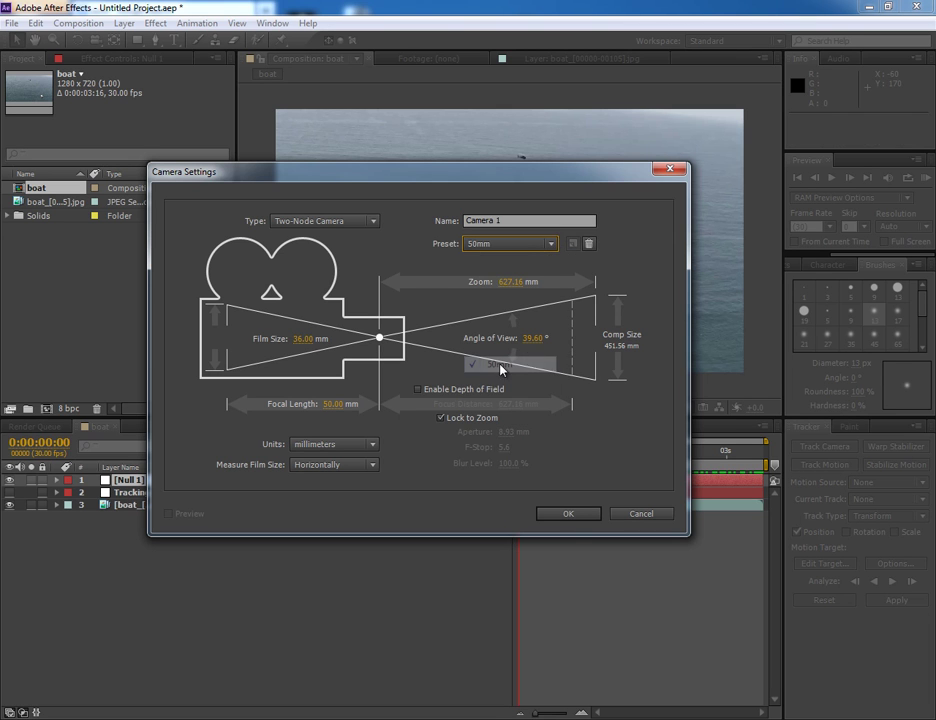
{"action": "left_click", "coordinate": [569, 514]}
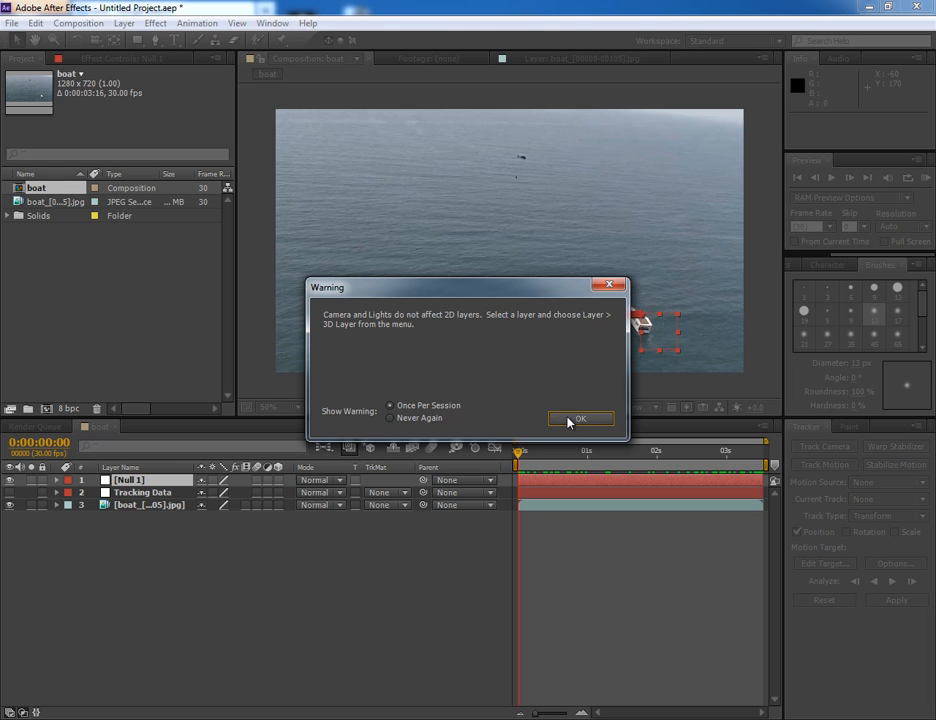
{"action": "left_click", "coordinate": [580, 418]}
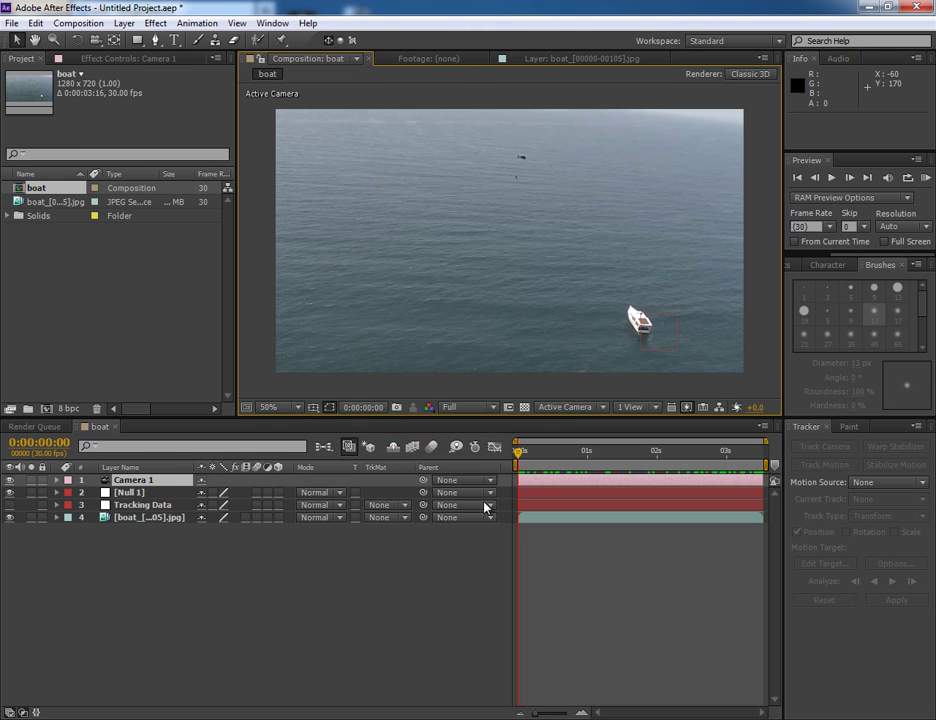
Make Null 1 a 3D layer and reveal its Transform properties with the keyframed Position.
{"action": "left_click", "coordinate": [279, 493]}
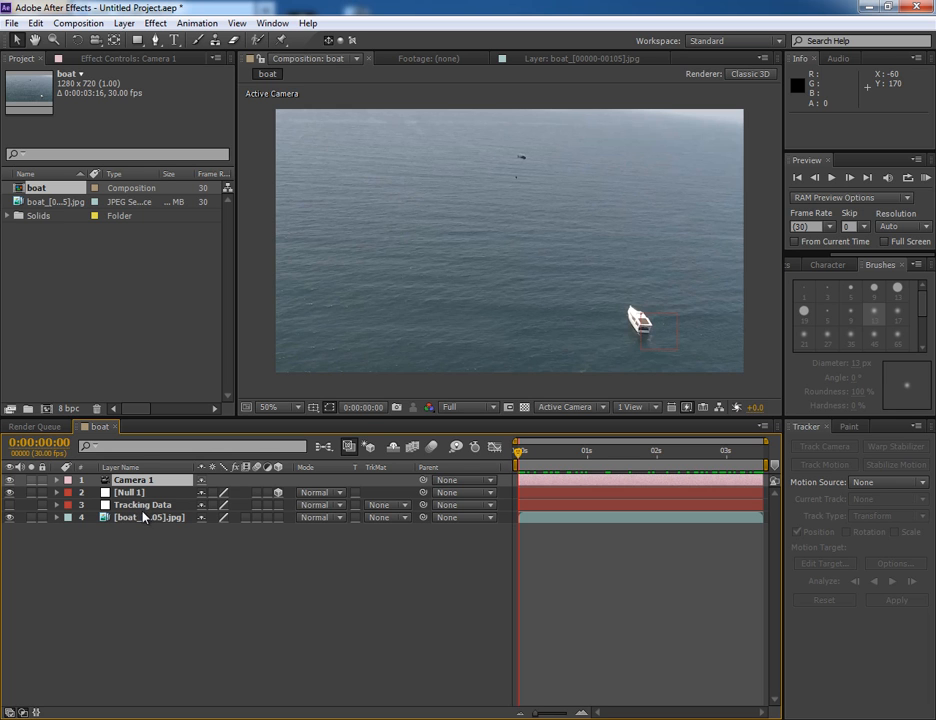
{"action": "left_click", "coordinate": [58, 493]}
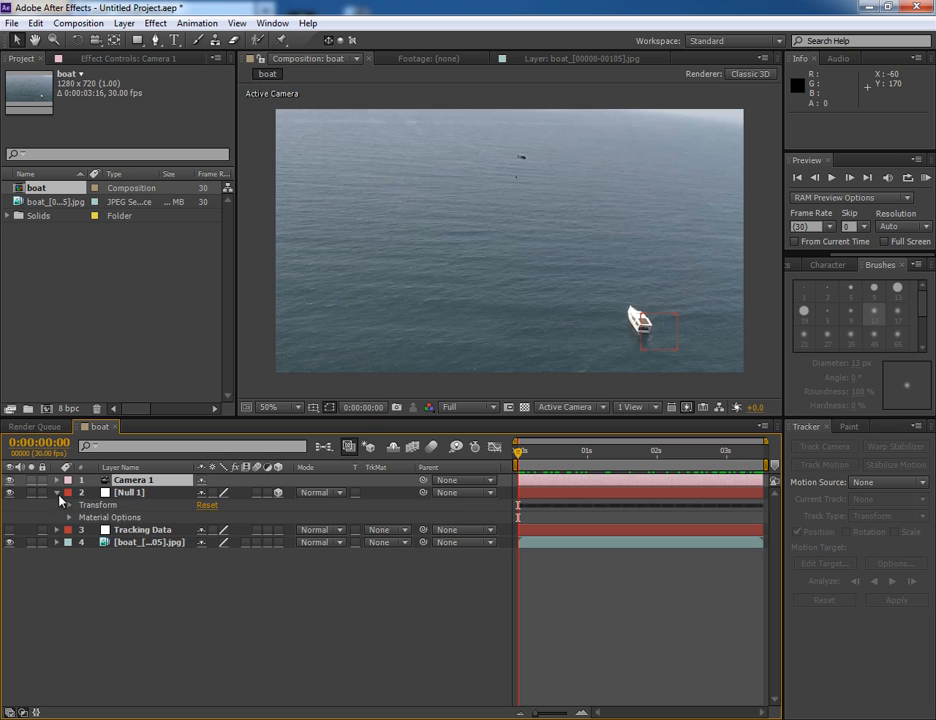
{"action": "left_click", "coordinate": [70, 505]}
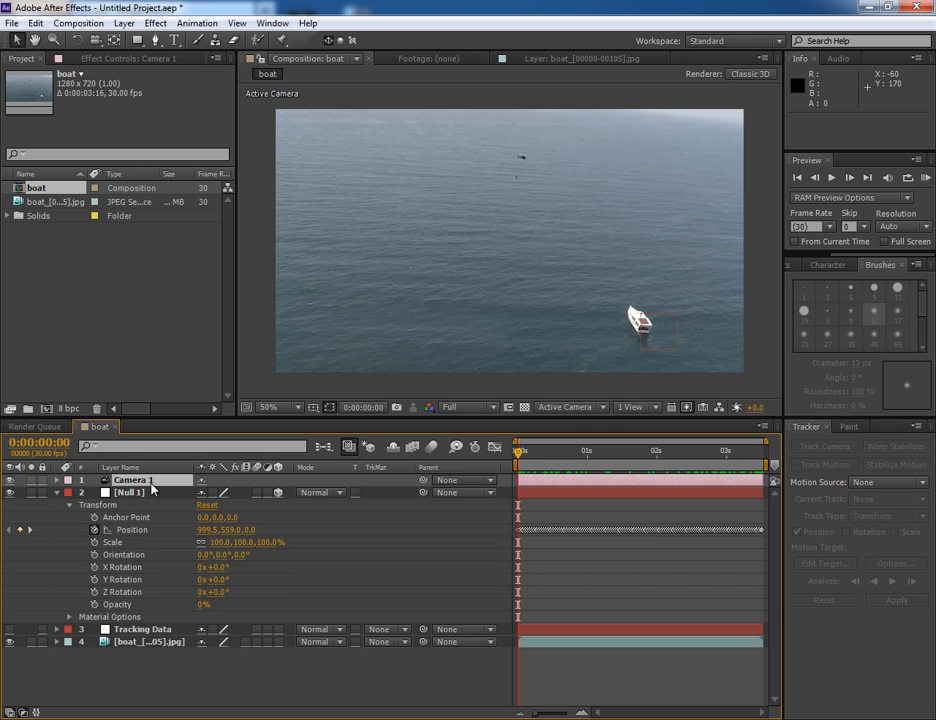
Switch the viewer to 2 Views - Horizontal with a Top view beside the Active Camera.
{"action": "left_click", "coordinate": [629, 408]}
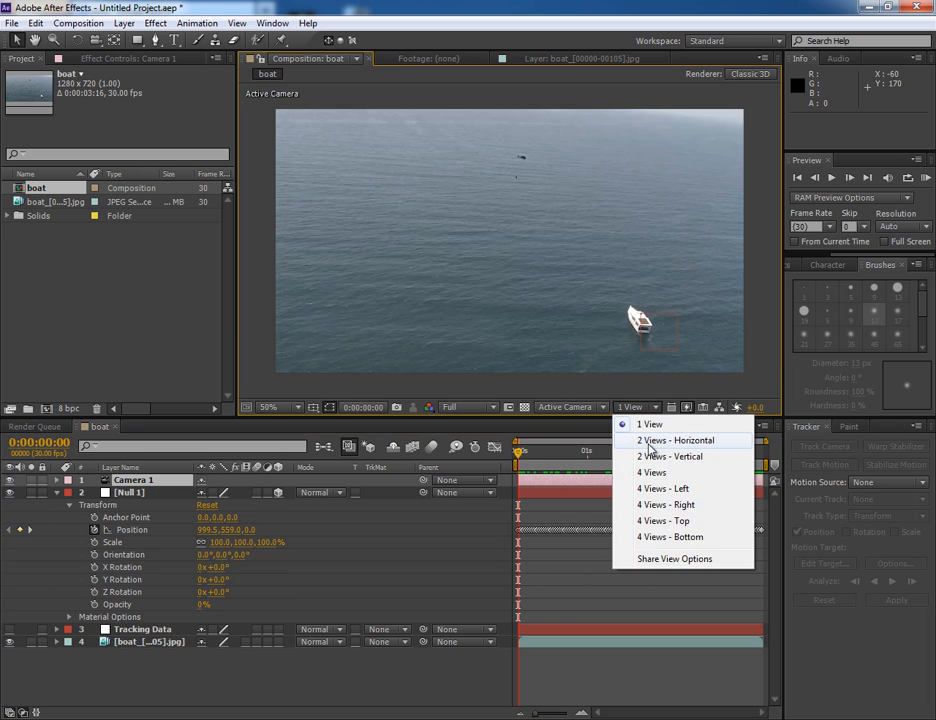
{"action": "left_click", "coordinate": [680, 440]}
{"action": "left_click", "coordinate": [442, 320]}
{"action": "scroll", "coordinate": [420, 270], "scroll_direction": "down", "scroll_amount": 2}
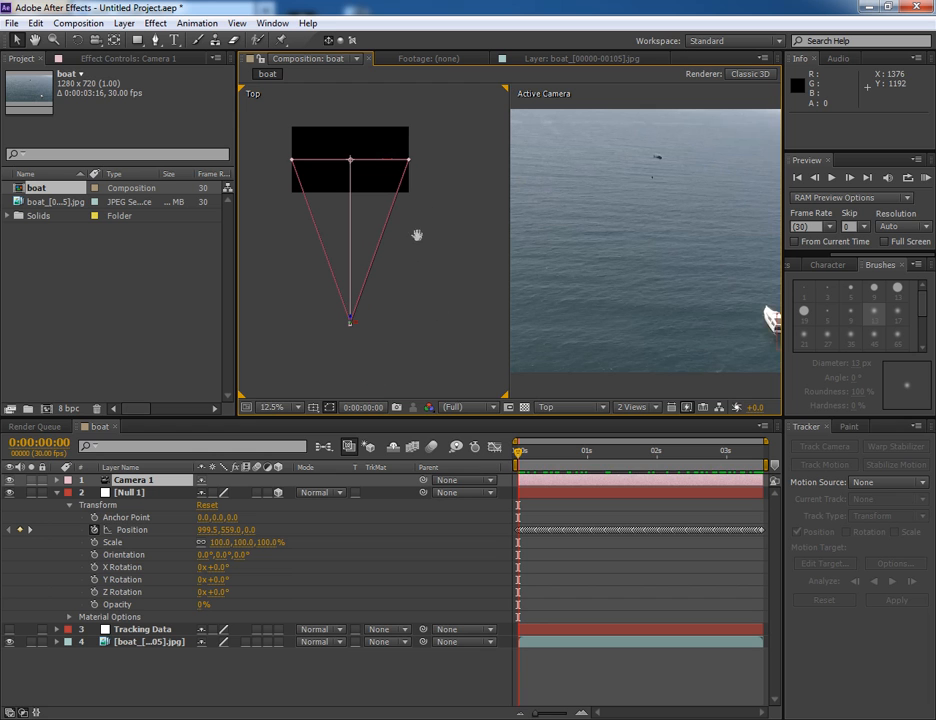
Scrub the footage to check the tracking, then select Null 1's Position keyframes.
{"action": "mouse_move", "coordinate": [520, 455]}
{"action": "left_mouse_down"}
{"action": "mouse_move", "coordinate": [757, 456]}
{"action": "mouse_move", "coordinate": [518, 452]}
{"action": "left_mouse_up"}
{"action": "left_click", "coordinate": [420, 335]}
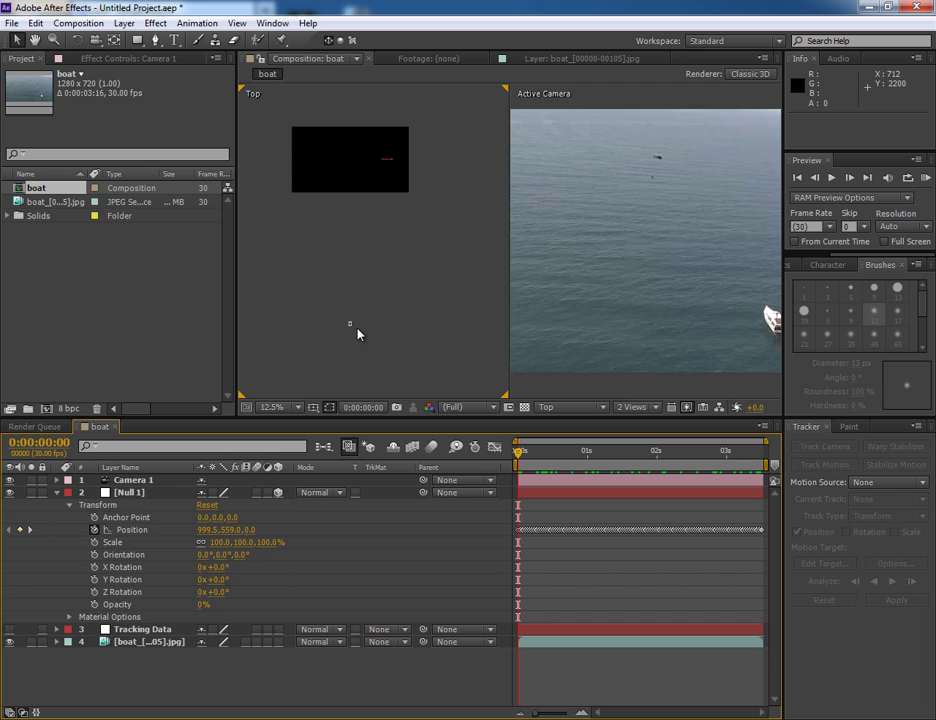
{"action": "left_click_drag", "start_coordinate": [660, 320], "coordinate": [604, 304]}
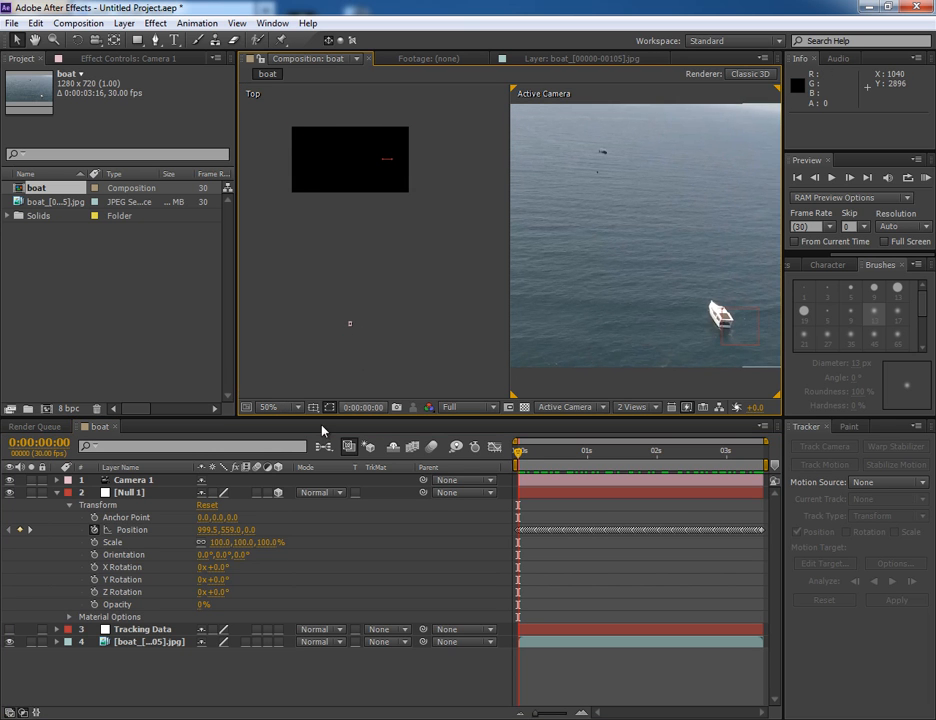
{"action": "left_click", "coordinate": [130, 529]}
Copy the 106 Position keyframes onto Anchor Point and remove the animation from Position.
{"action": "key", "text": "ctrl+c"}
{"action": "left_click", "coordinate": [126, 517]}
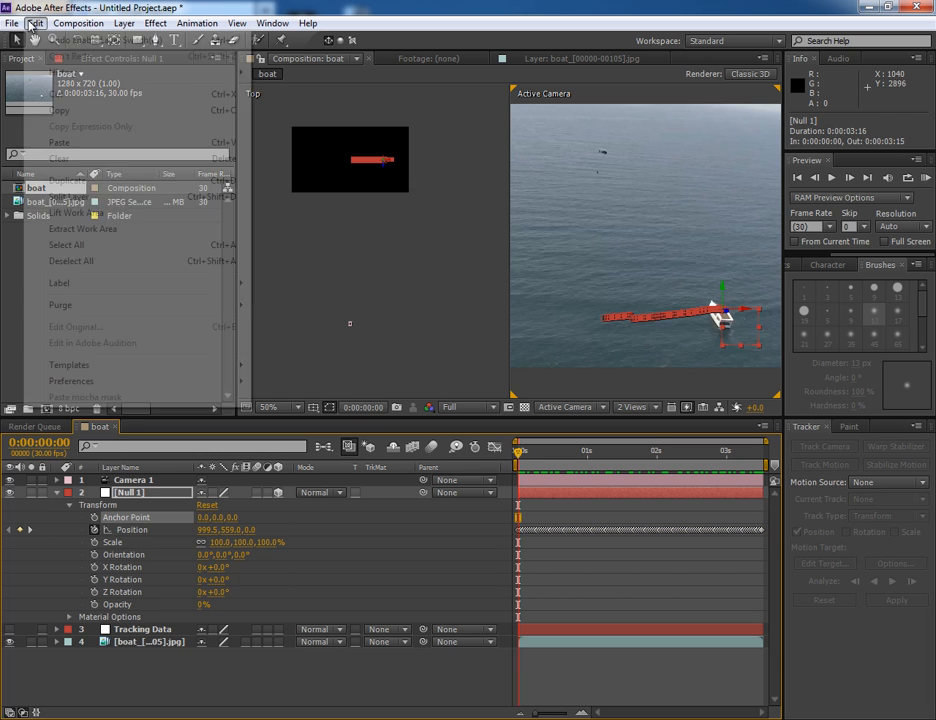
{"action": "left_click", "coordinate": [35, 23]}
{"action": "left_click", "coordinate": [59, 142]}
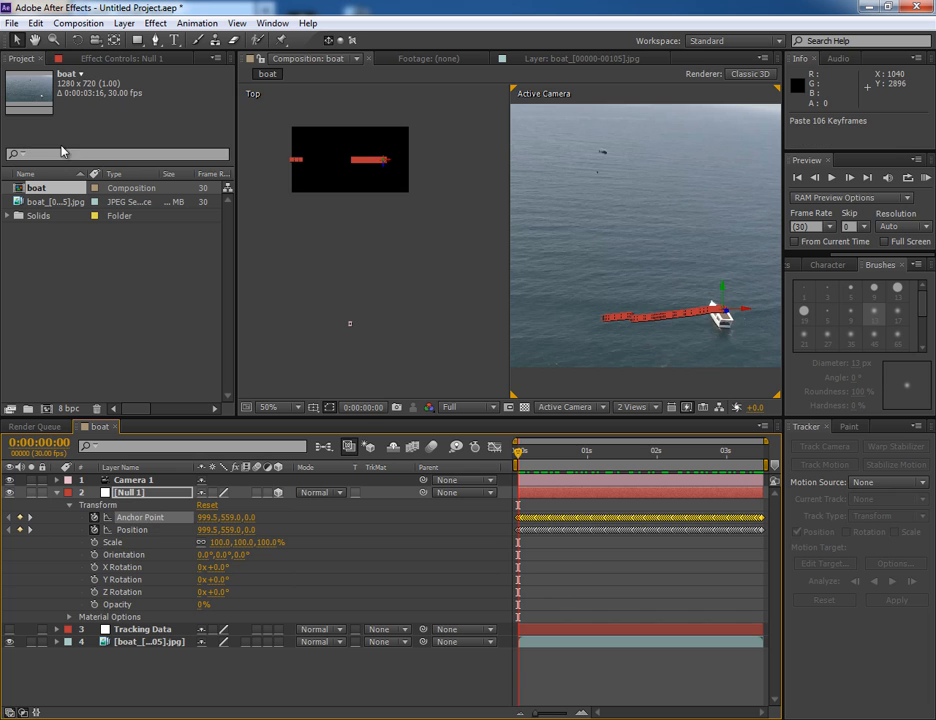
{"action": "left_click", "coordinate": [94, 530]}
{"action": "key", "text": "comma"}
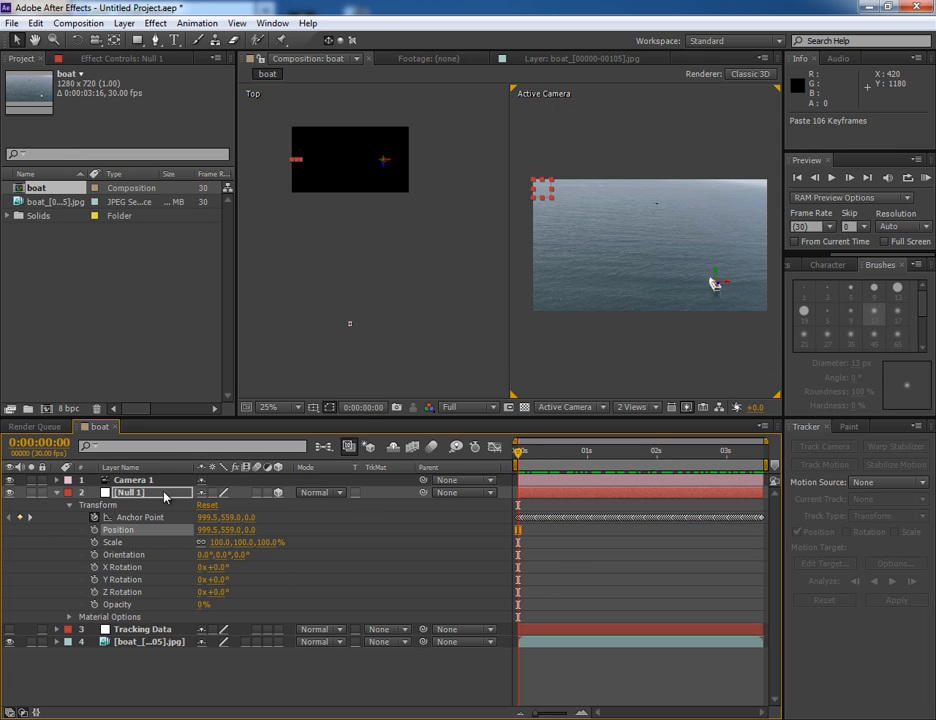
Parent Camera 1 to Null 1 and play through the shot to check the camera follows the boat.
{"action": "left_click_drag", "start_coordinate": [423, 481], "coordinate": [146, 497]}
{"action": "mouse_move", "coordinate": [520, 452]}
{"action": "left_mouse_down"}
{"action": "mouse_move", "coordinate": [730, 452]}
{"action": "mouse_move", "coordinate": [518, 452]}
{"action": "left_mouse_up"}
{"action": "left_click", "coordinate": [351, 324]}
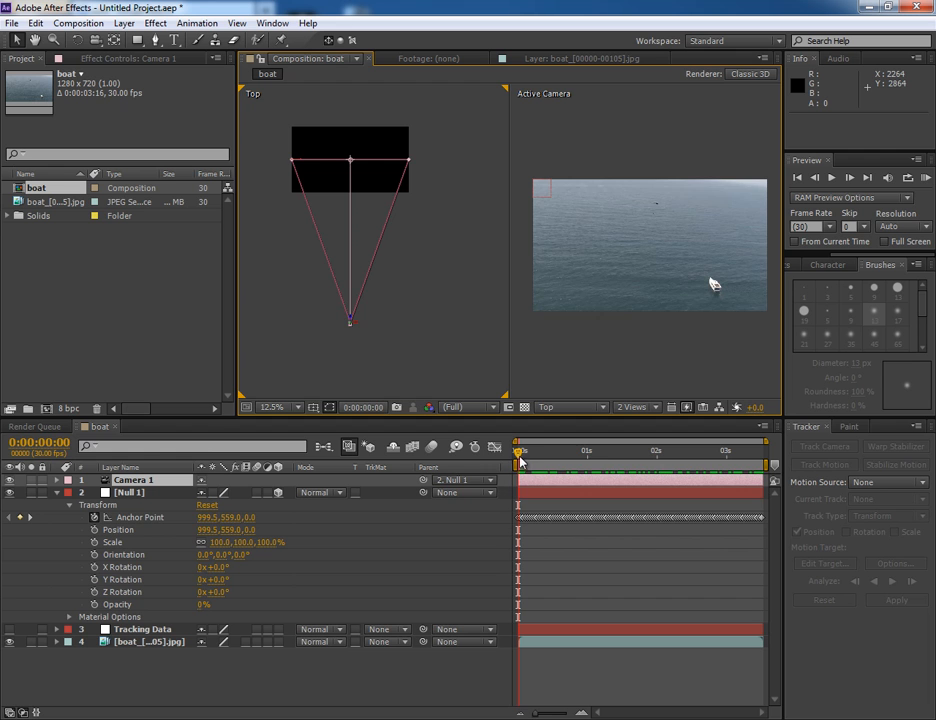
{"action": "mouse_move", "coordinate": [520, 455]}
{"action": "left_mouse_down"}
{"action": "mouse_move", "coordinate": [765, 455]}
{"action": "mouse_move", "coordinate": [518, 452]}
{"action": "left_mouse_up"}
{"action": "left_click", "coordinate": [551, 354]}
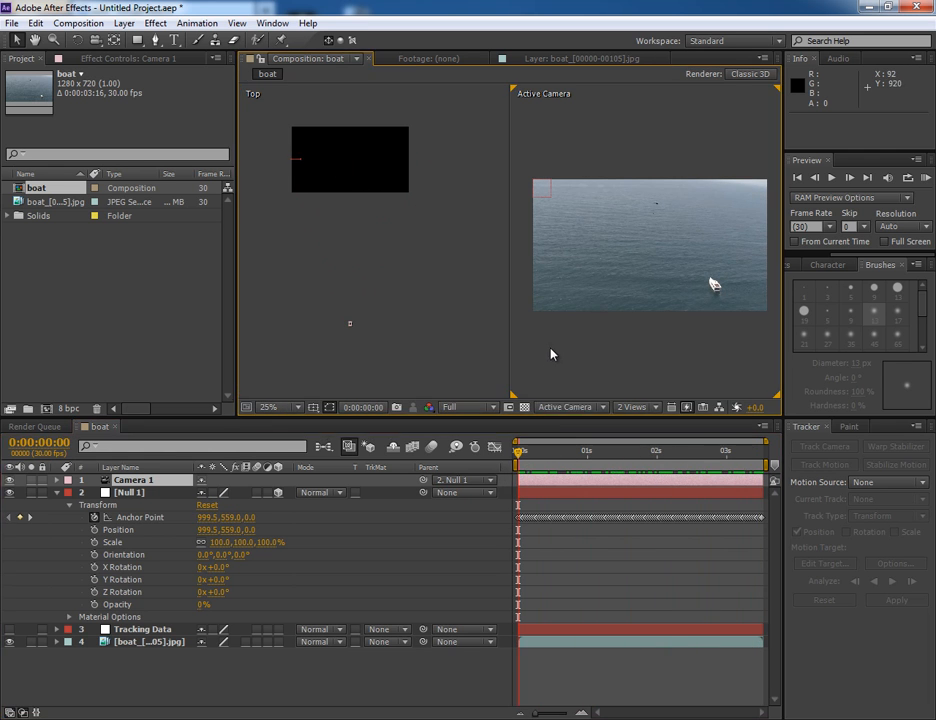
Return to a single Active Camera view at 50% and collapse Null 1's properties.
{"action": "left_click", "coordinate": [633, 407]}
{"action": "left_click", "coordinate": [643, 425]}
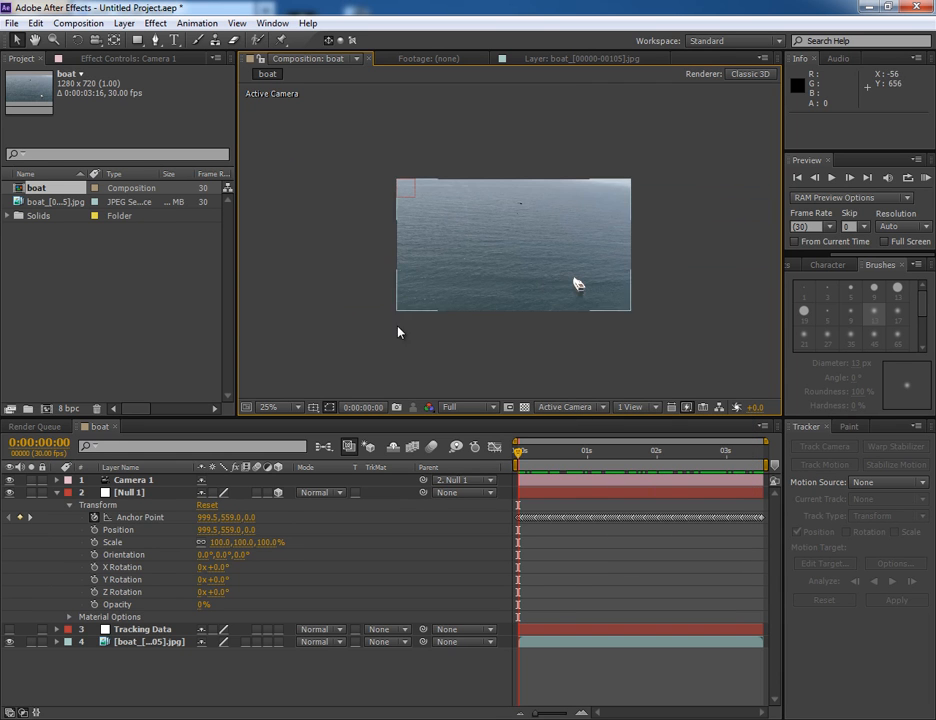
{"action": "scroll", "coordinate": [367, 325], "scroll_direction": "up", "scroll_amount": 1}
{"action": "key", "text": "h"}
{"action": "left_click_drag", "start_coordinate": [490, 310], "coordinate": [467, 302]}
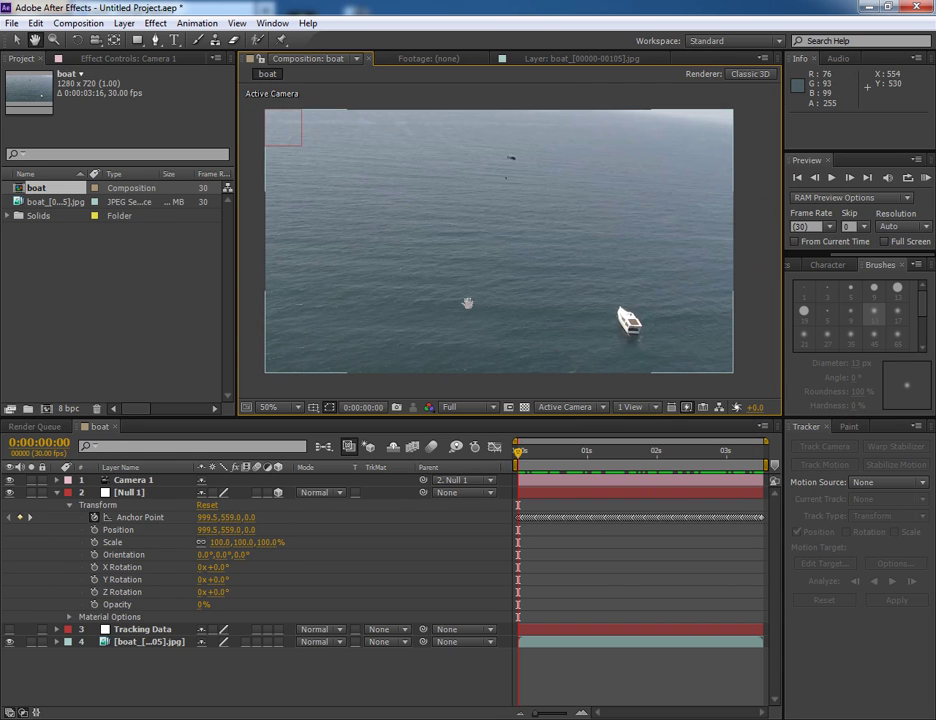
{"action": "left_click", "coordinate": [57, 493]}
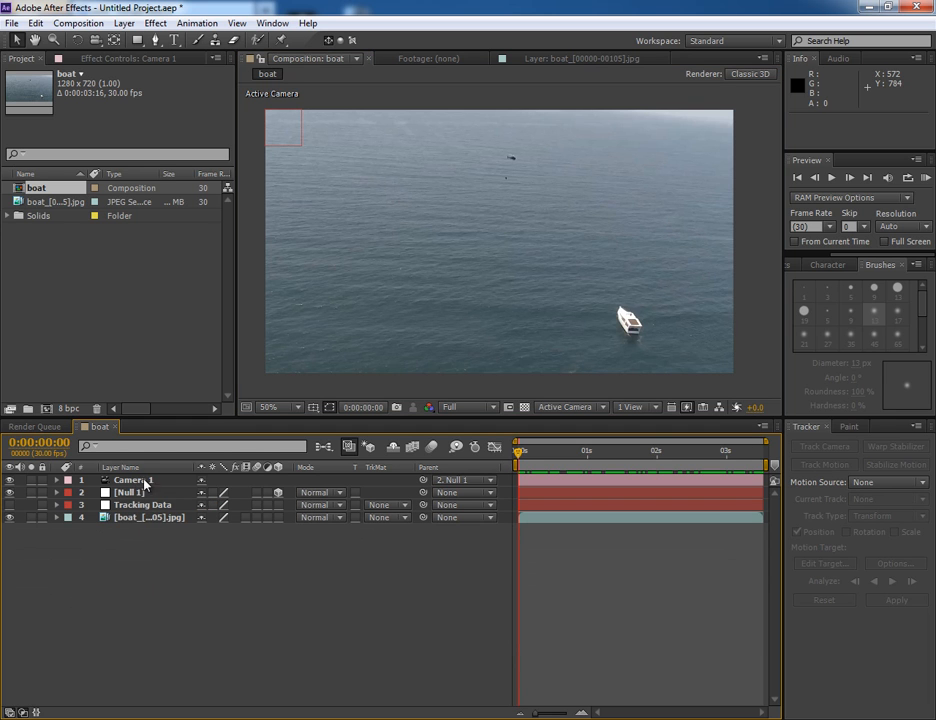
Switch to Firefox and open the AE Enhancers AE3D EXPORT forum topic.
{"action": "key", "text": "alt+Tab"}
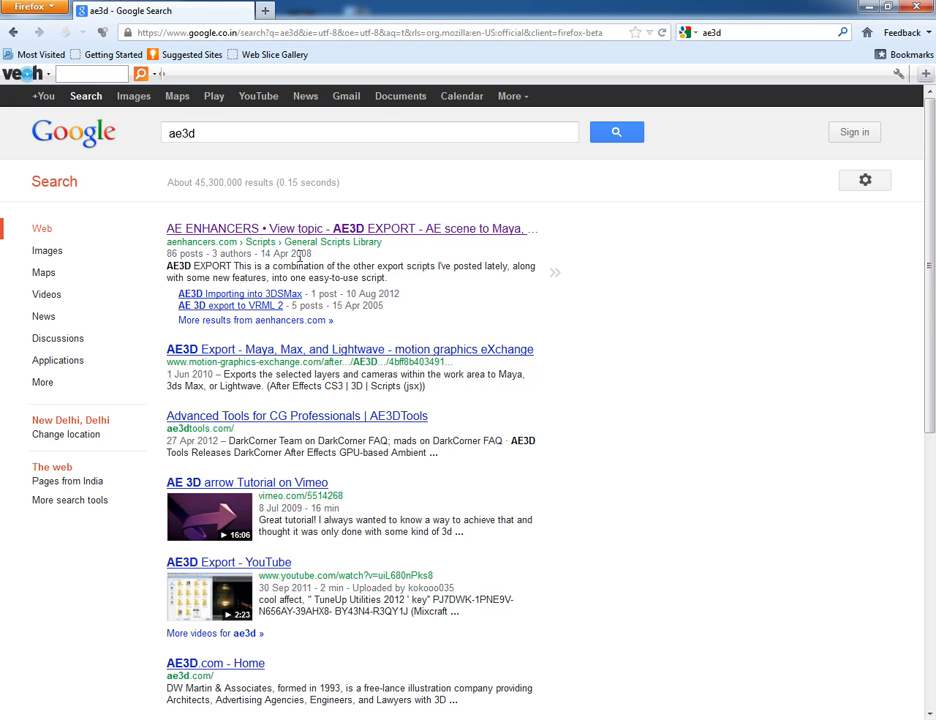
{"action": "left_click", "coordinate": [208, 230]}
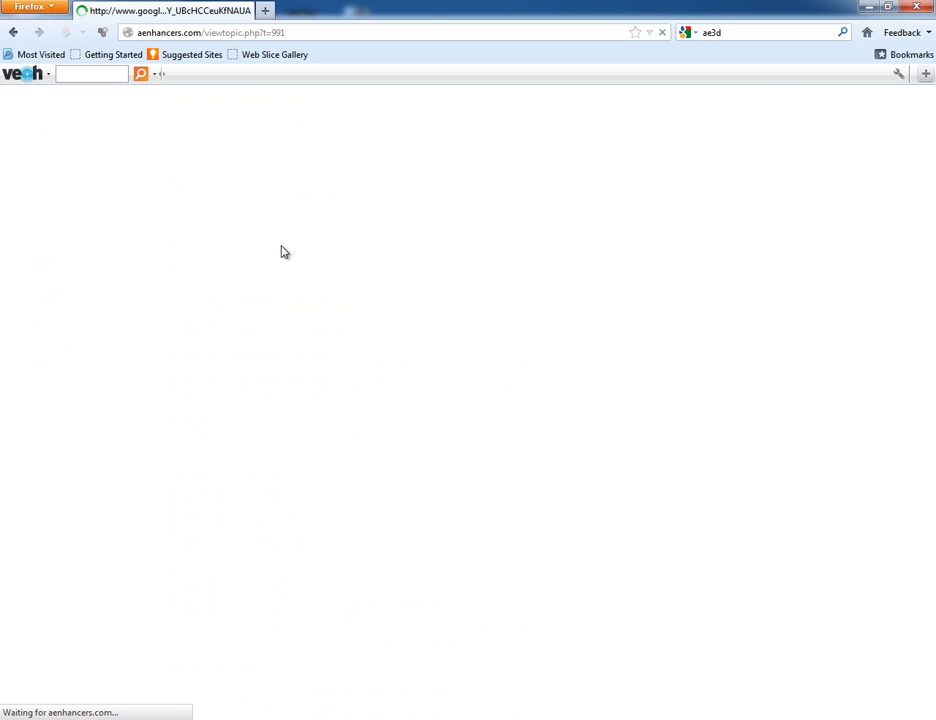
{"action": "scroll", "coordinate": [463, 381], "scroll_direction": "down", "scroll_amount": 2}
{"action": "scroll", "coordinate": [463, 381], "scroll_direction": "down", "scroll_amount": 1}
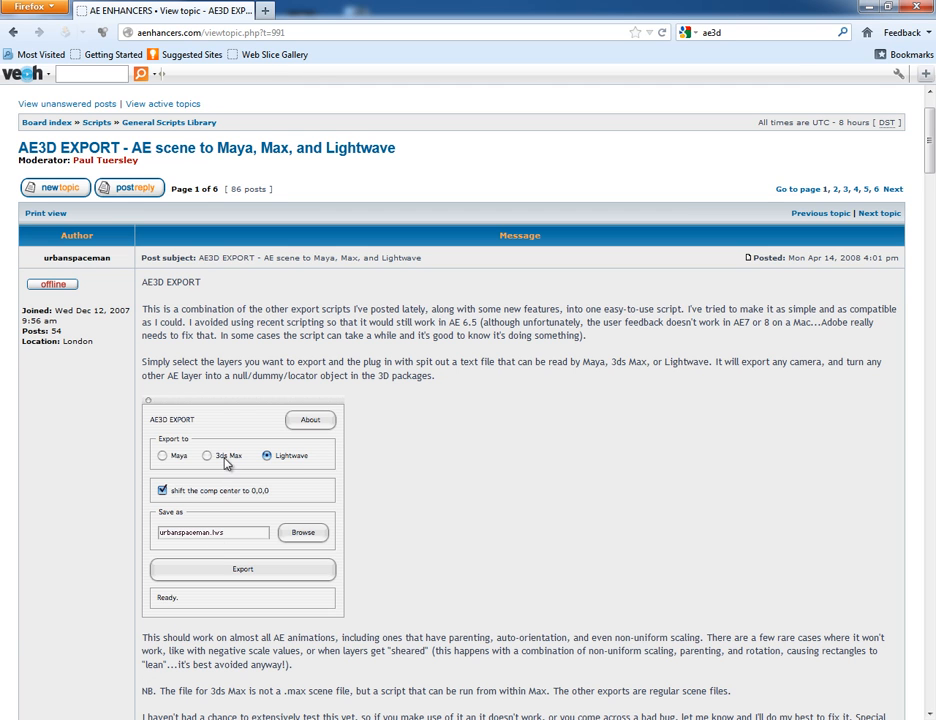
{"action": "scroll", "coordinate": [480, 500], "scroll_direction": "down", "scroll_amount": 3}
{"action": "scroll", "coordinate": [480, 500], "scroll_direction": "down", "scroll_amount": 3}
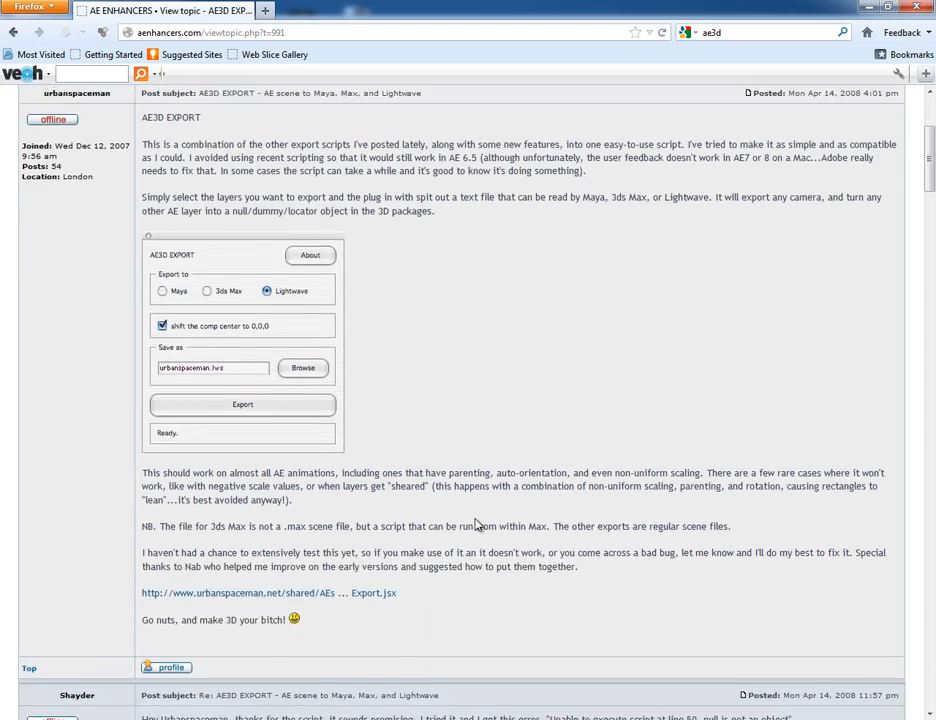
{"action": "scroll", "coordinate": [500, 460], "scroll_direction": "down", "scroll_amount": 5}
{"action": "scroll", "coordinate": [519, 458], "scroll_direction": "down", "scroll_amount": 6}
{"action": "scroll", "coordinate": [519, 458], "scroll_direction": "down", "scroll_amount": 5}
{"action": "scroll", "coordinate": [519, 458], "scroll_direction": "down", "scroll_amount": 5}
{"action": "scroll", "coordinate": [519, 458], "scroll_direction": "down", "scroll_amount": 3}
{"action": "scroll", "coordinate": [519, 458], "scroll_direction": "down", "scroll_amount": 5}
{"action": "scroll", "coordinate": [519, 460], "scroll_direction": "up", "scroll_amount": 3}
{"action": "scroll", "coordinate": [450, 400], "scroll_direction": "up", "scroll_amount": 1}
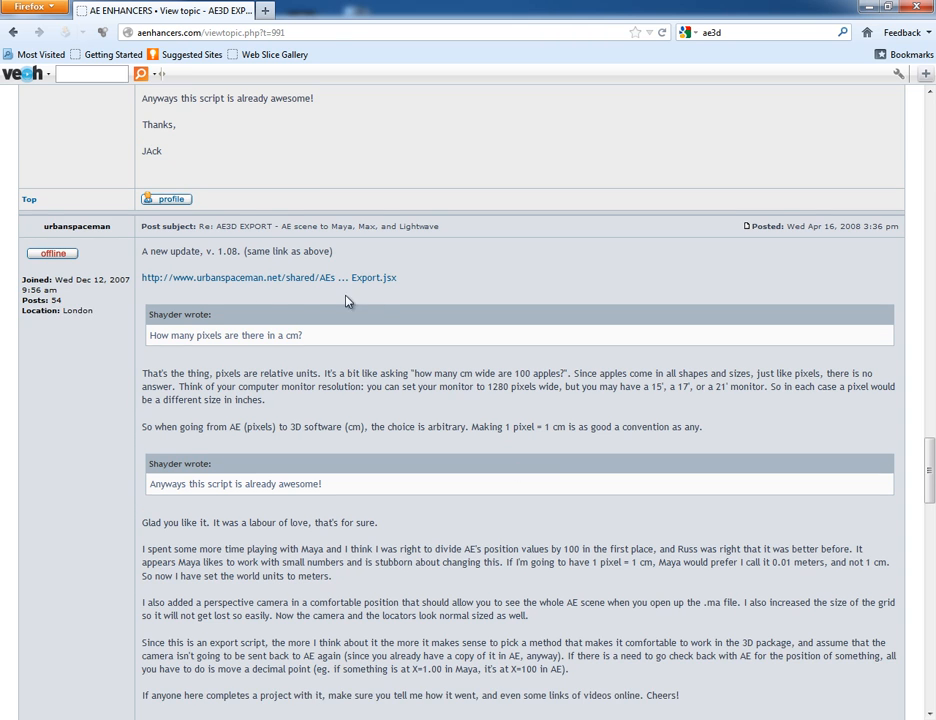
Browse Explorer to C:\Program Files\Adobe\Adobe After Effects CS6\Support Files.
{"action": "key", "text": "super+e"}
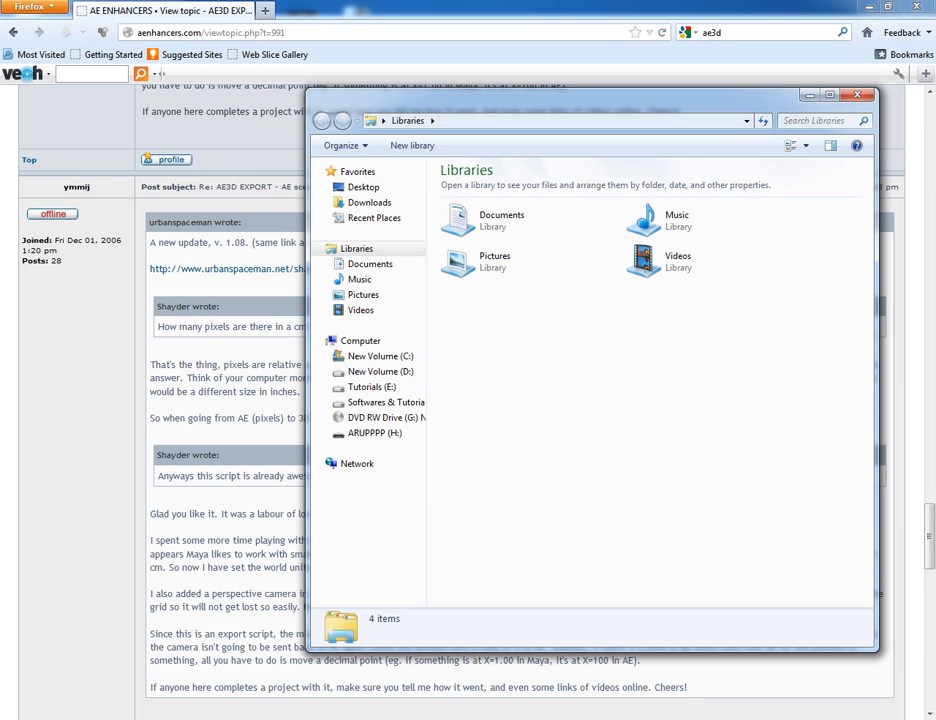
{"action": "left_click", "coordinate": [380, 356]}
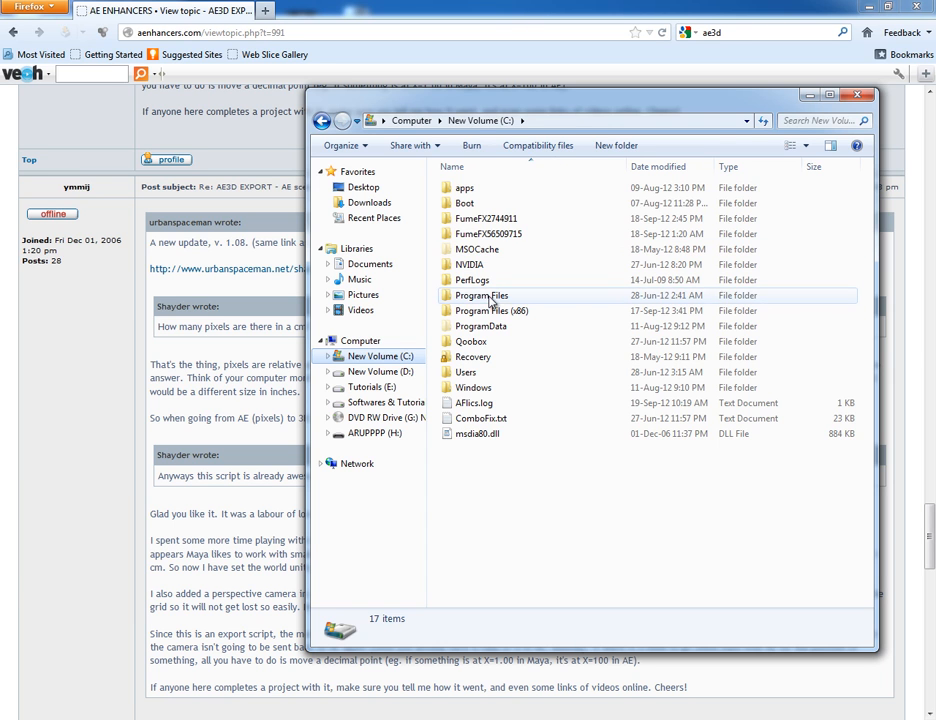
{"action": "double_click", "coordinate": [481, 295]}
{"action": "left_click", "coordinate": [468, 188]}
{"action": "double_click", "coordinate": [468, 188]}
{"action": "double_click", "coordinate": [500, 203]}
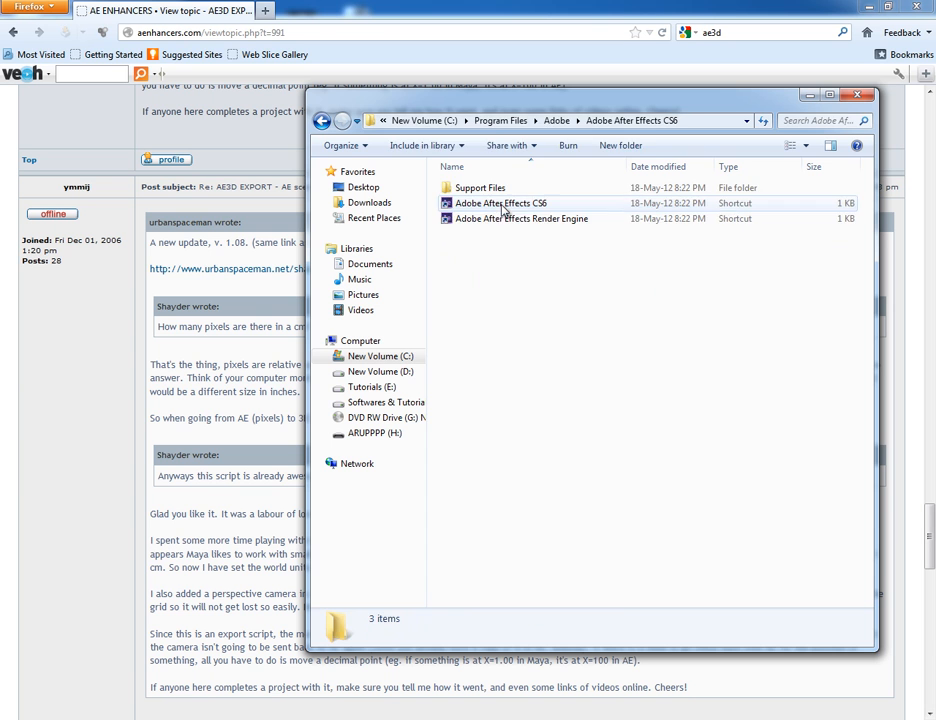
{"action": "double_click", "coordinate": [480, 188]}
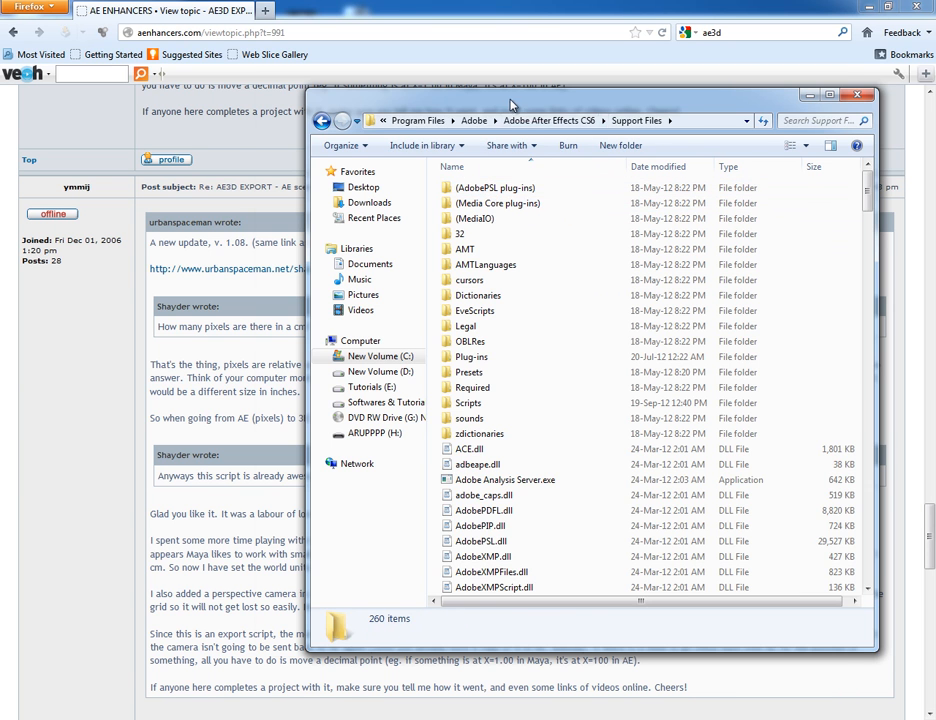
Confirm the AE3D export scripts in the Scripts folder, close Explorer and return to After Effects.
{"action": "left_click_drag", "start_coordinate": [508, 103], "coordinate": [417, 88]}
{"action": "double_click", "coordinate": [378, 402]}
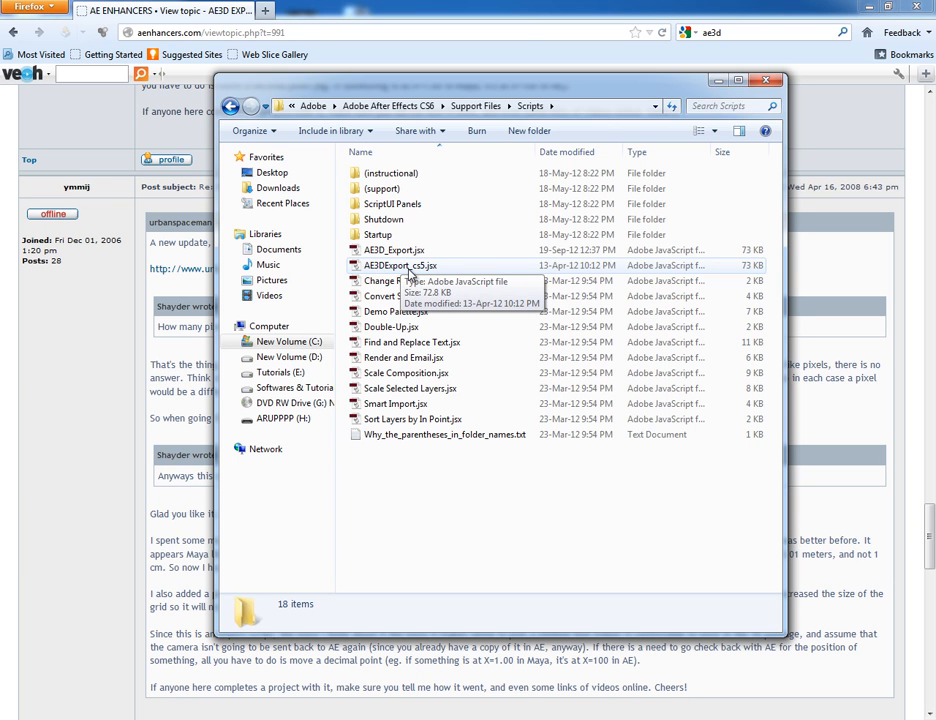
{"action": "left_click", "coordinate": [766, 80]}
{"action": "key", "text": "alt+Tab"}
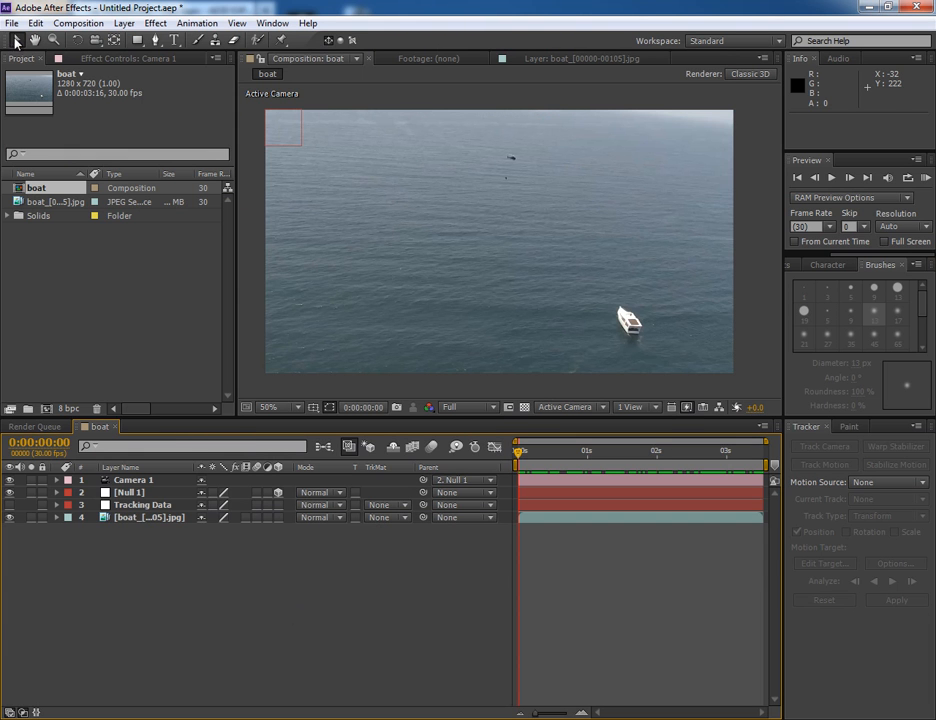
Run the AE3DExport_cs5.jsx script and move its panel off the footage.
{"action": "left_click", "coordinate": [12, 23]}
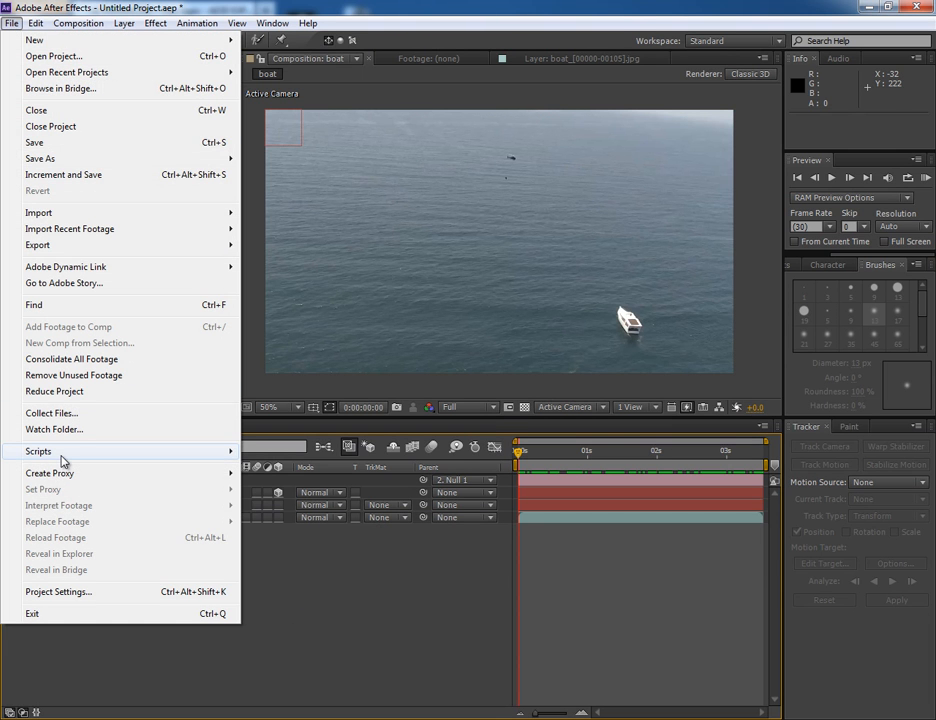
{"action": "mouse_move", "coordinate": [39, 451]}
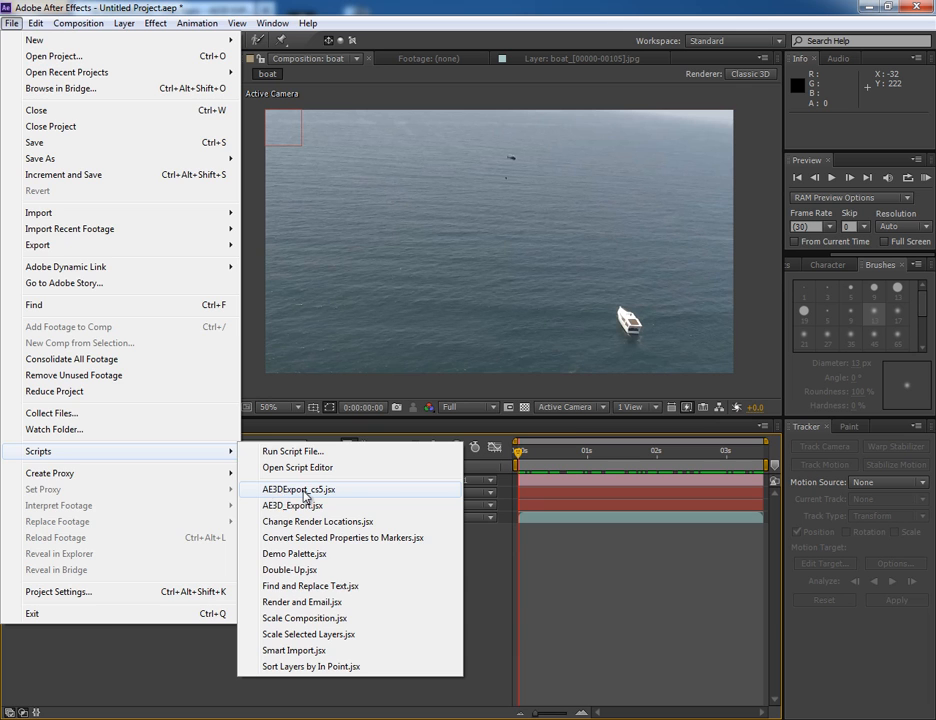
{"action": "left_click", "coordinate": [300, 490]}
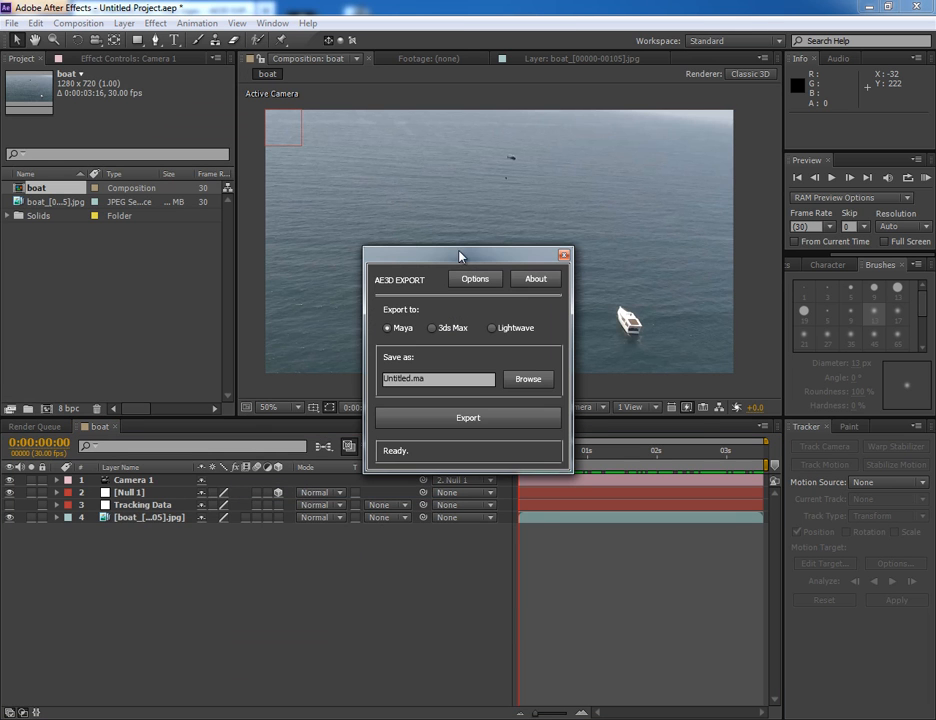
{"action": "mouse_move", "coordinate": [460, 256]}
{"action": "left_mouse_down"}
{"action": "mouse_move", "coordinate": [540, 468]}
{"action": "mouse_move", "coordinate": [572, 460]}
{"action": "left_mouse_up"}
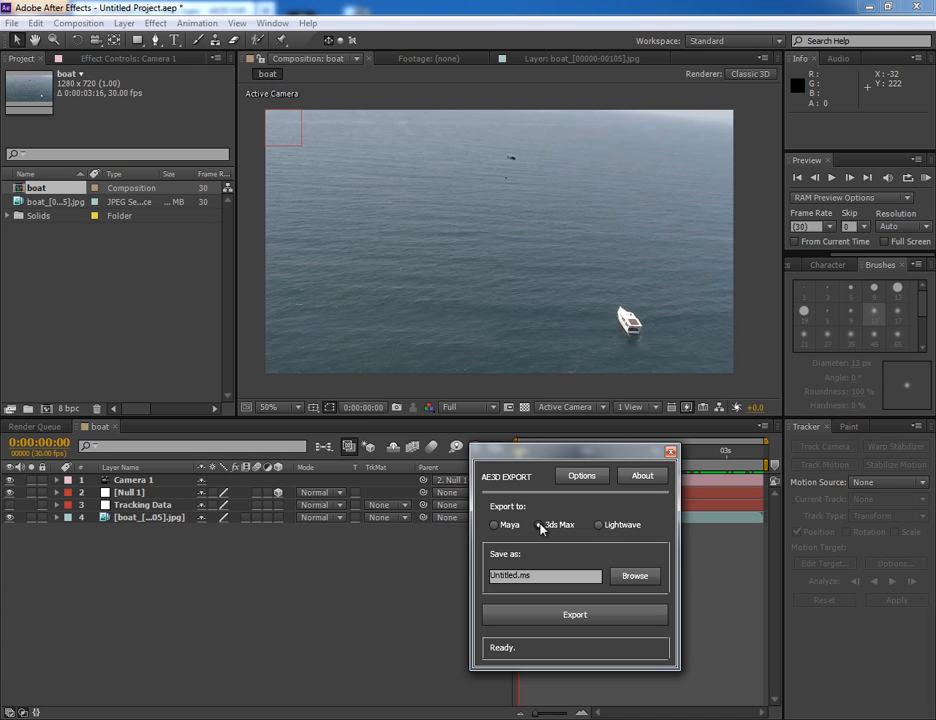
Set the export target to 3ds Max and review the script's Options.
{"action": "left_click", "coordinate": [540, 524]}
{"action": "left_click", "coordinate": [581, 476]}
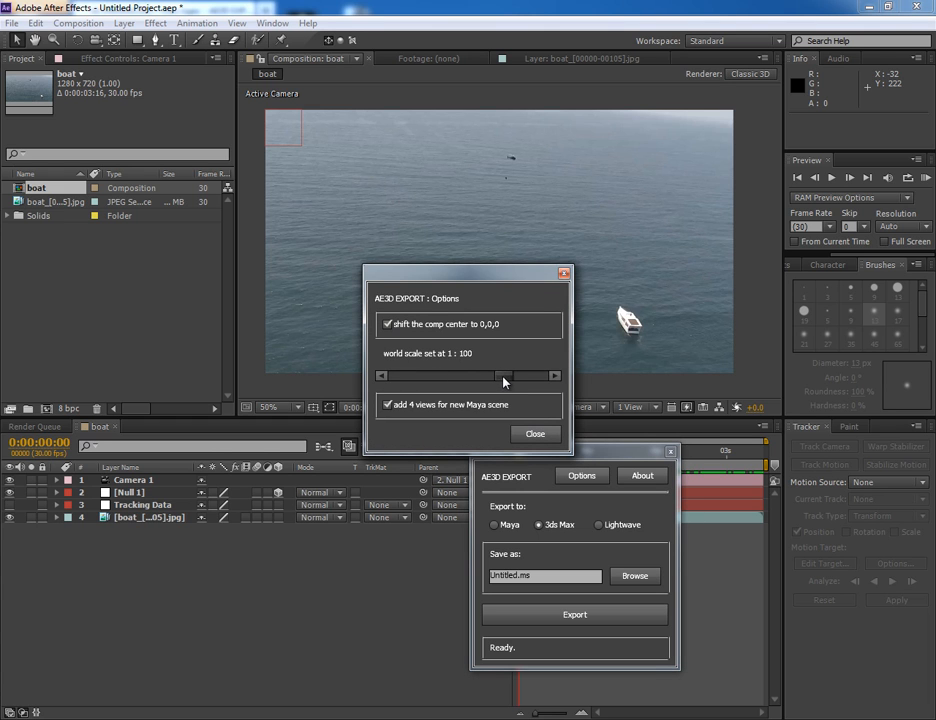
{"action": "left_click", "coordinate": [535, 433]}
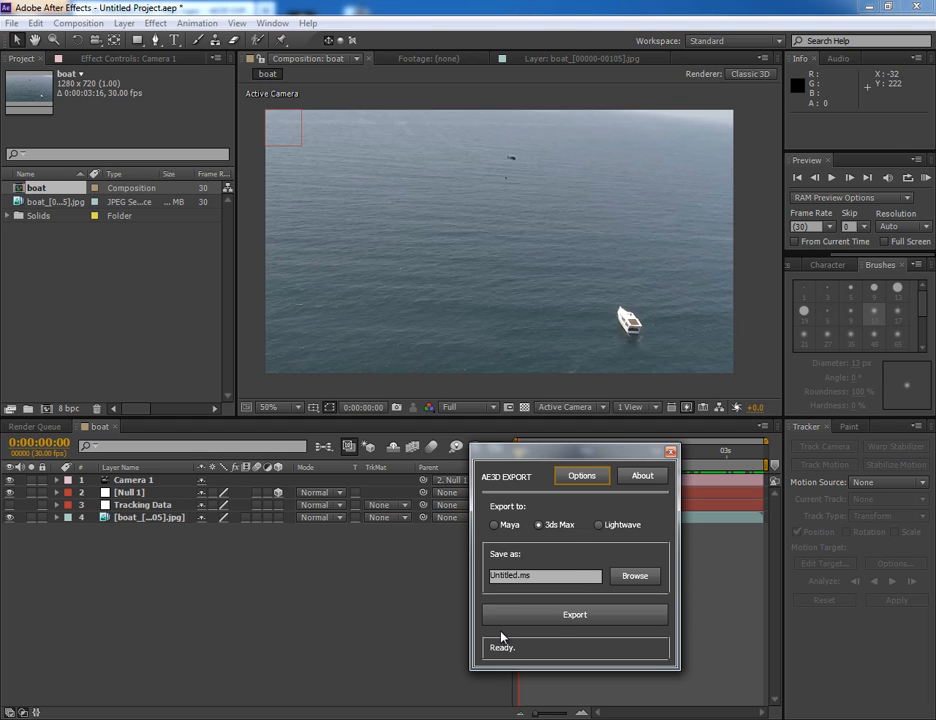
Attempt the export, acknowledge the select-layers alert and select Camera 1 and Null 1.
{"action": "left_click", "coordinate": [580, 614]}
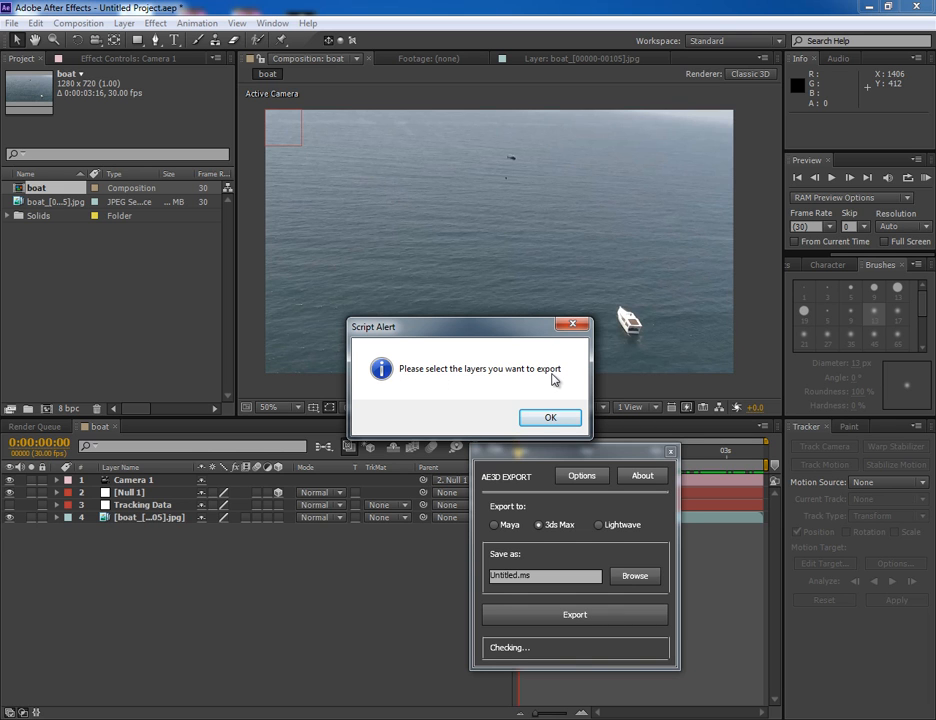
{"action": "left_click", "coordinate": [550, 417]}
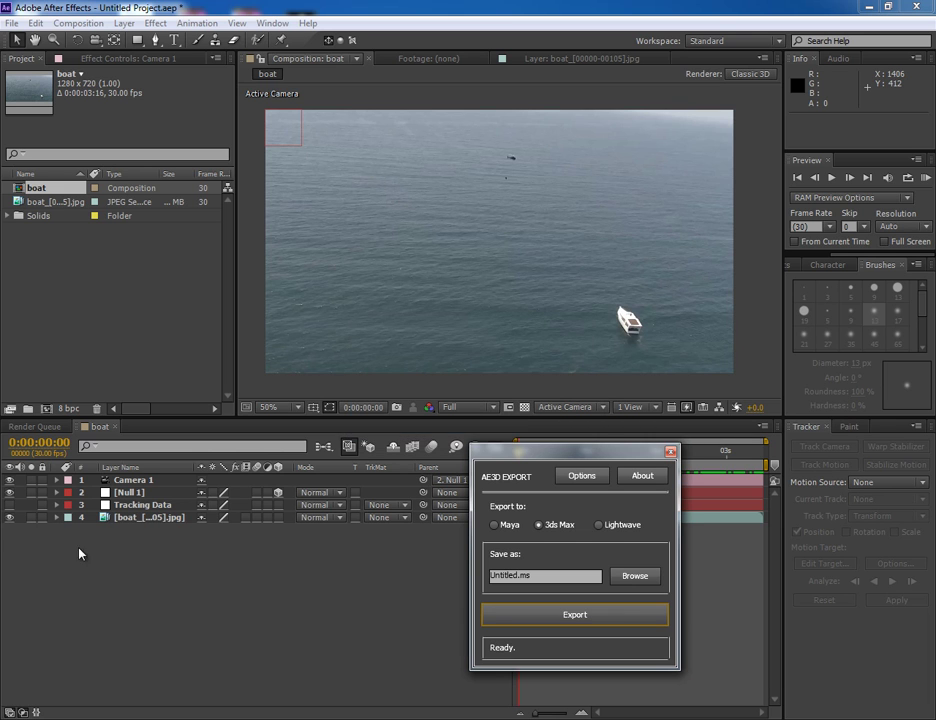
{"action": "left_click", "coordinate": [136, 481]}
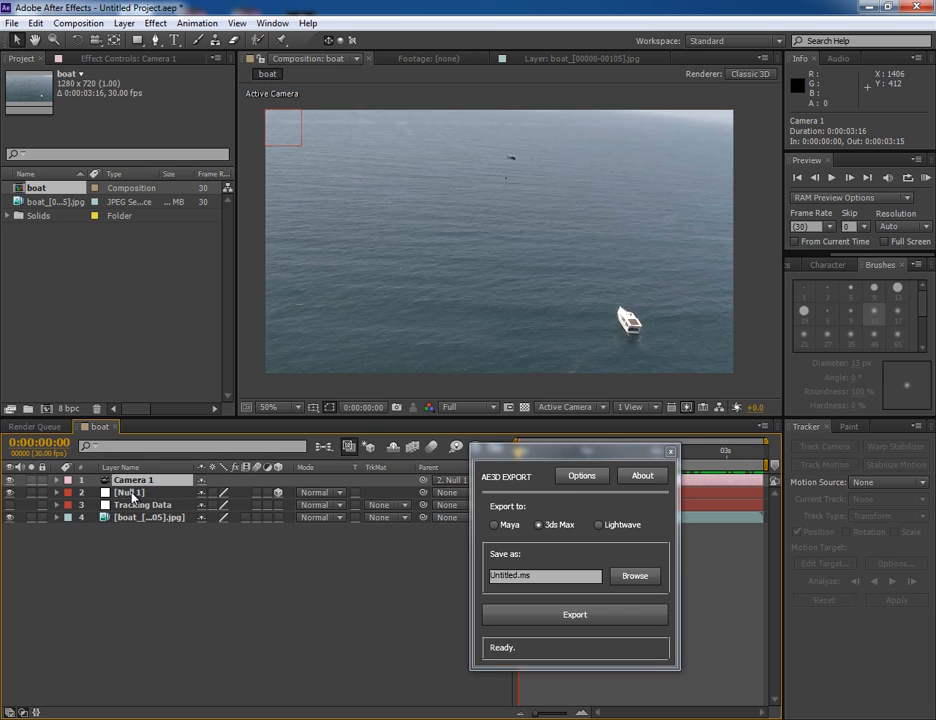
{"action": "left_click", "coordinate": [133, 493], "text": "shift"}
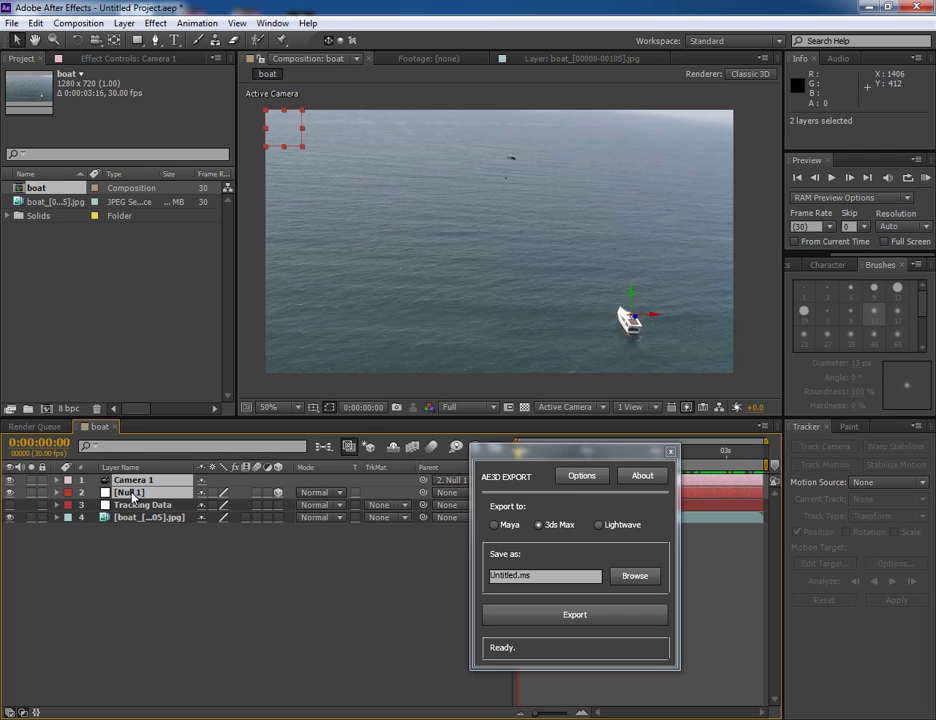
Export Camera 1 and Null 1 for 3ds Max as Untitled.ms and close the panel.
{"action": "left_click", "coordinate": [566, 617]}
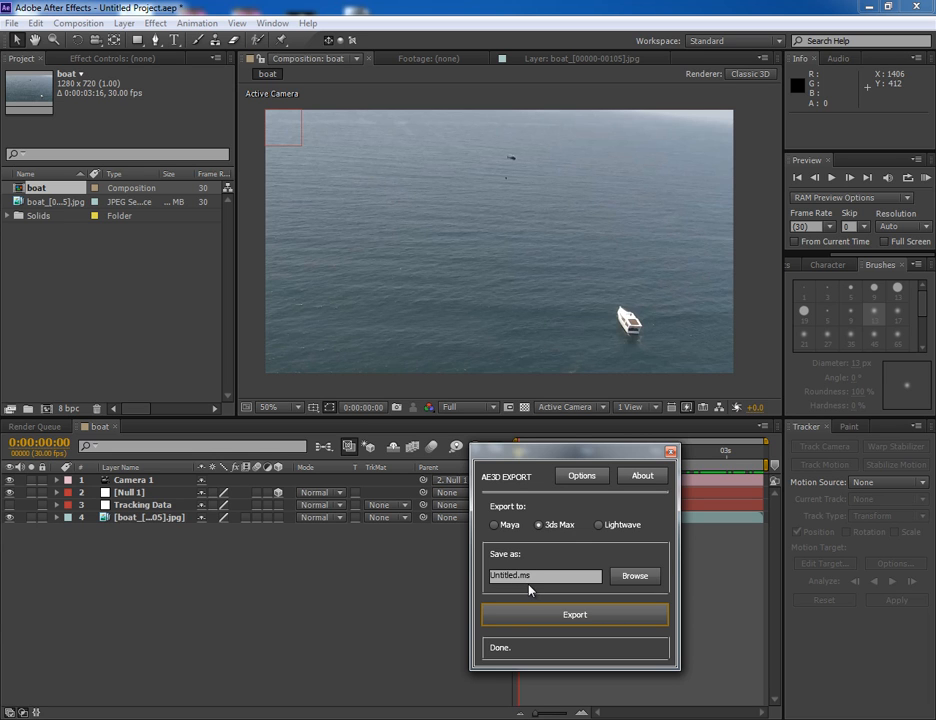
{"action": "left_click", "coordinate": [671, 452]}
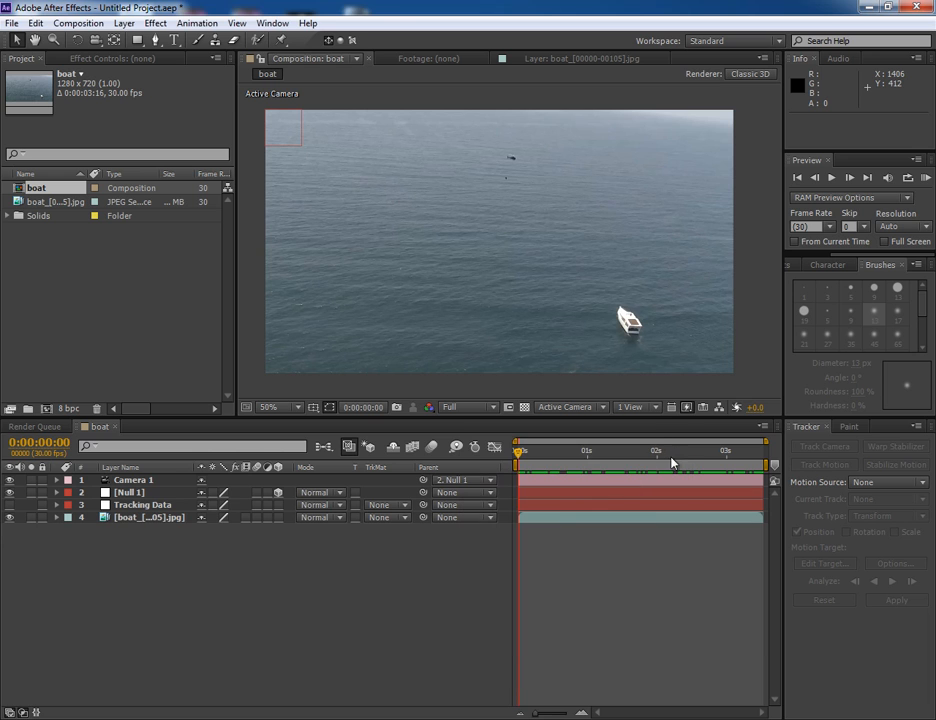
In 3ds Max, run the Untitled.ms script from the Desktop to import the tracked camera and null.
{"action": "key", "text": "alt+Tab"}
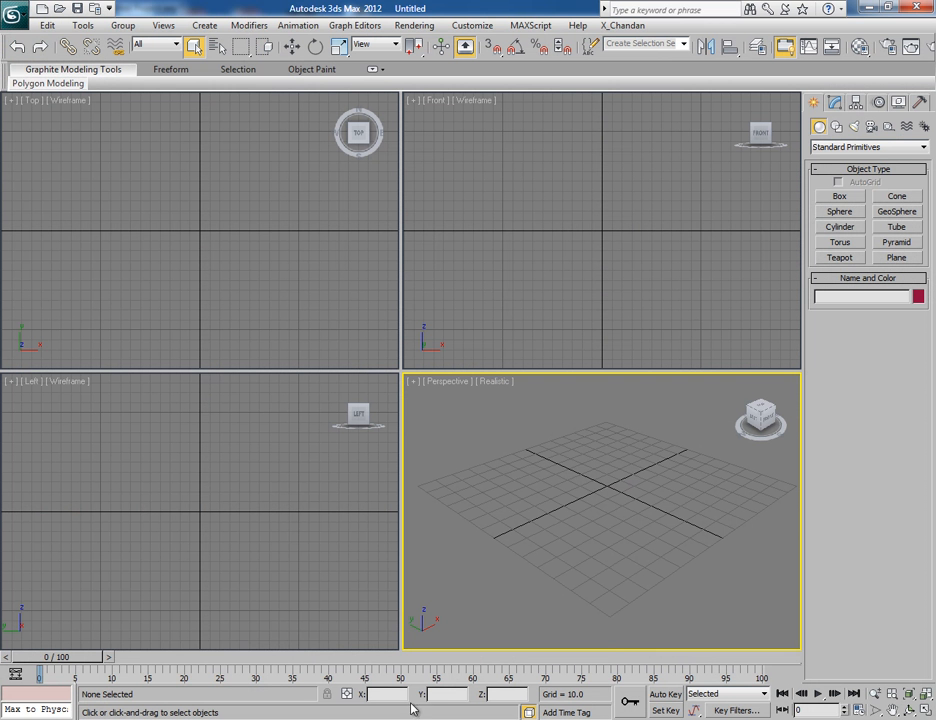
{"action": "left_click", "coordinate": [530, 25]}
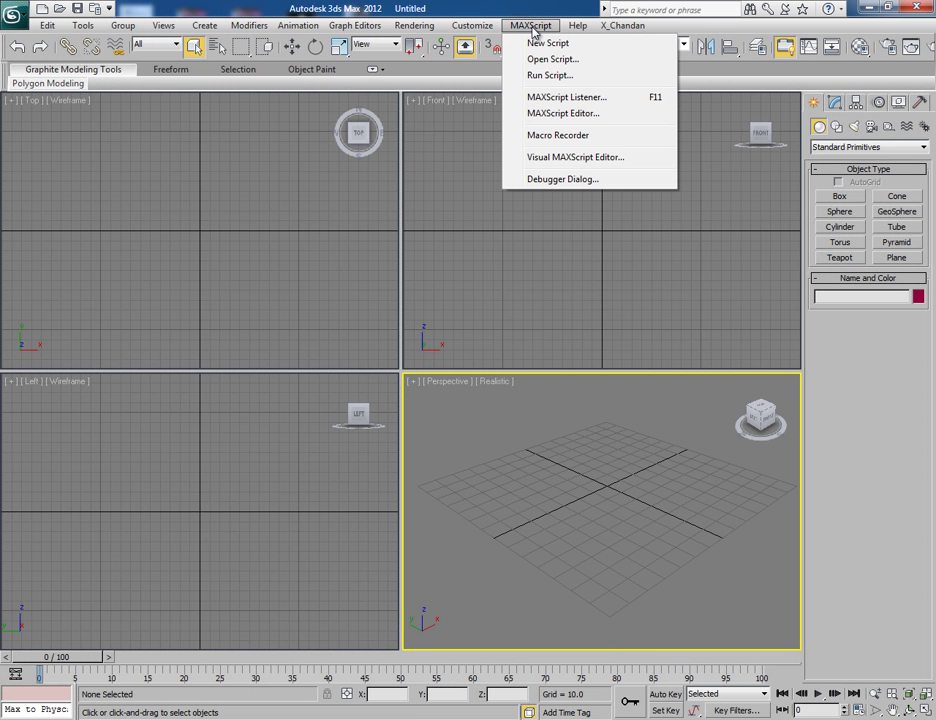
{"action": "left_click", "coordinate": [547, 76]}
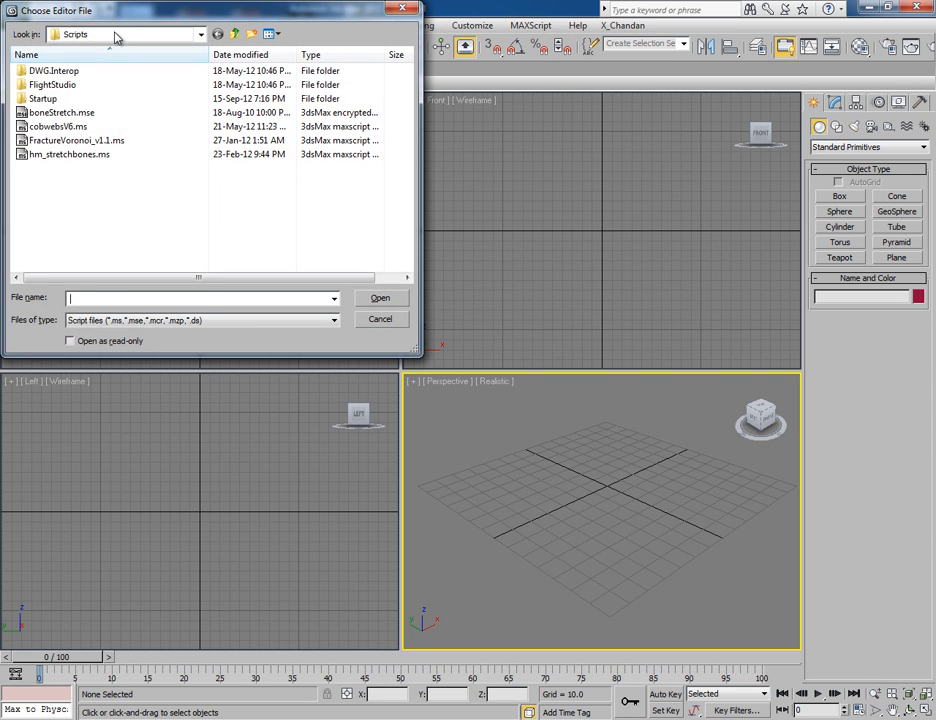
{"action": "left_click", "coordinate": [120, 34]}
{"action": "left_click", "coordinate": [76, 49]}
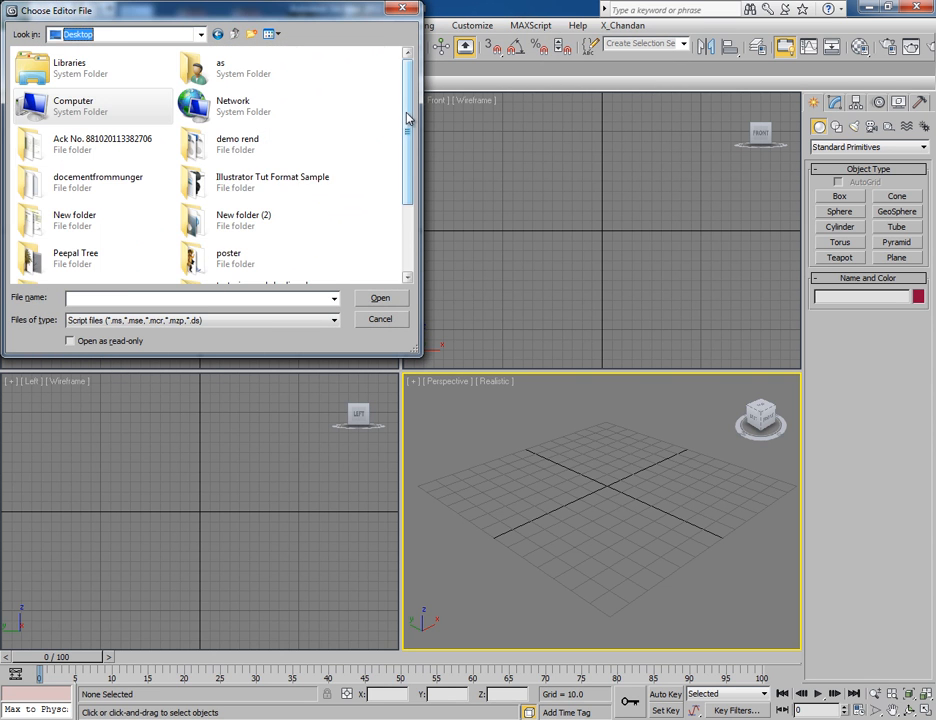
{"action": "left_click_drag", "start_coordinate": [407, 120], "coordinate": [418, 237]}
{"action": "left_click", "coordinate": [240, 262]}
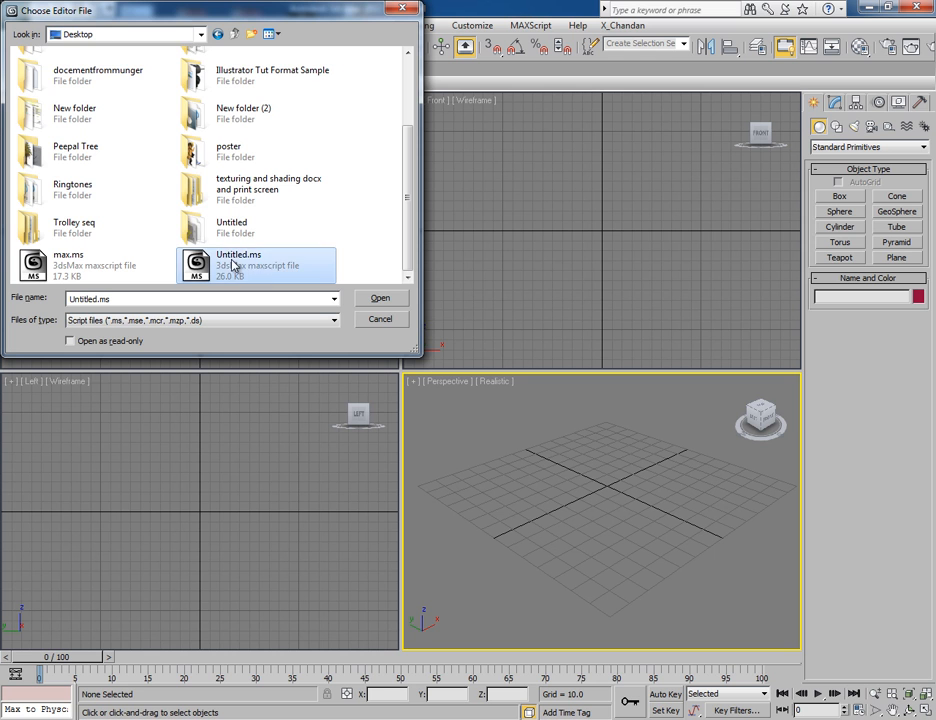
{"action": "left_click", "coordinate": [380, 298]}
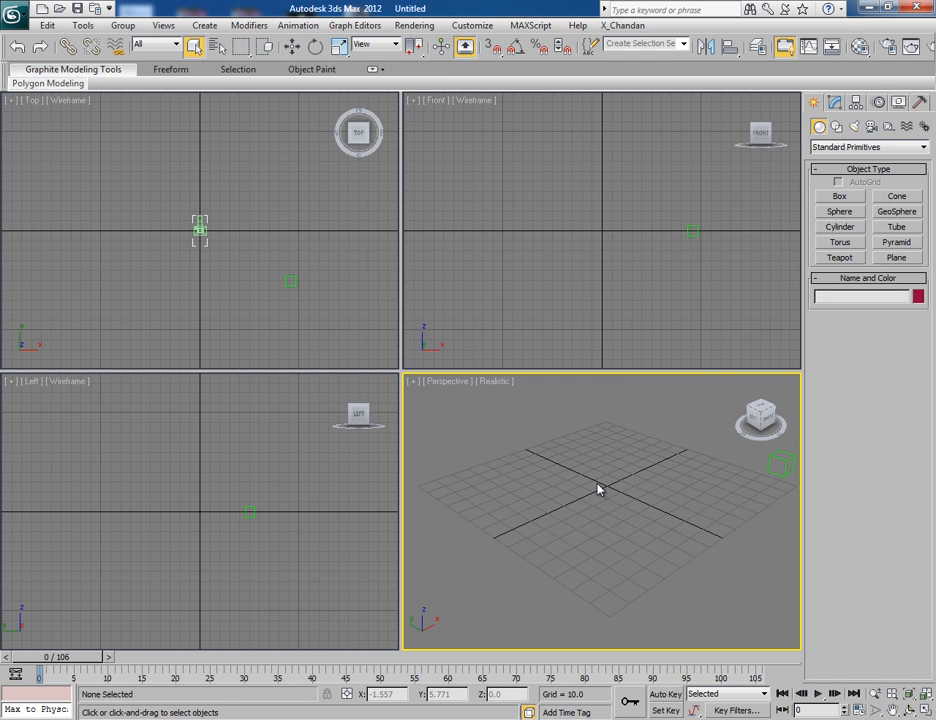
View through Camera1, scrub the animation, and bring up its Viewport Background settings.
{"action": "key", "text": "c"}
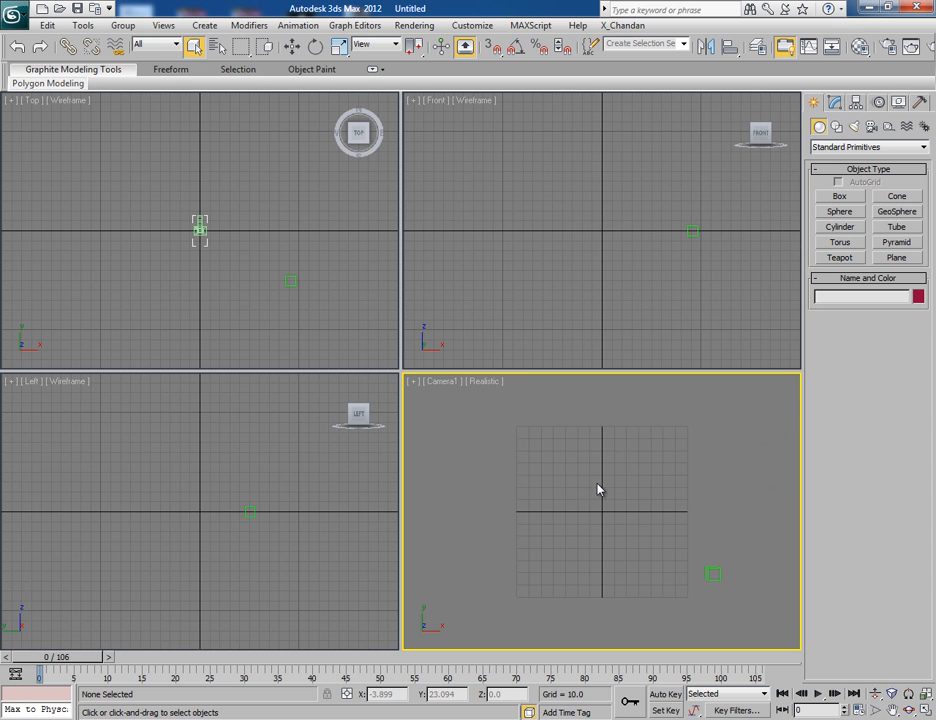
{"action": "left_click_drag", "start_coordinate": [45, 657], "coordinate": [767, 661]}
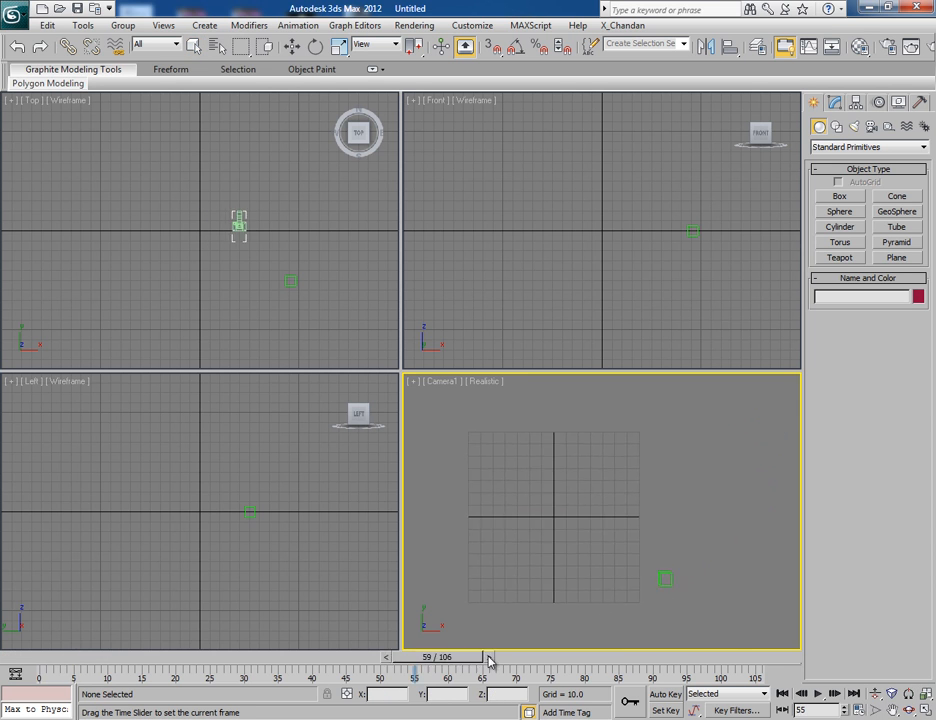
{"action": "key", "text": "alt+b"}
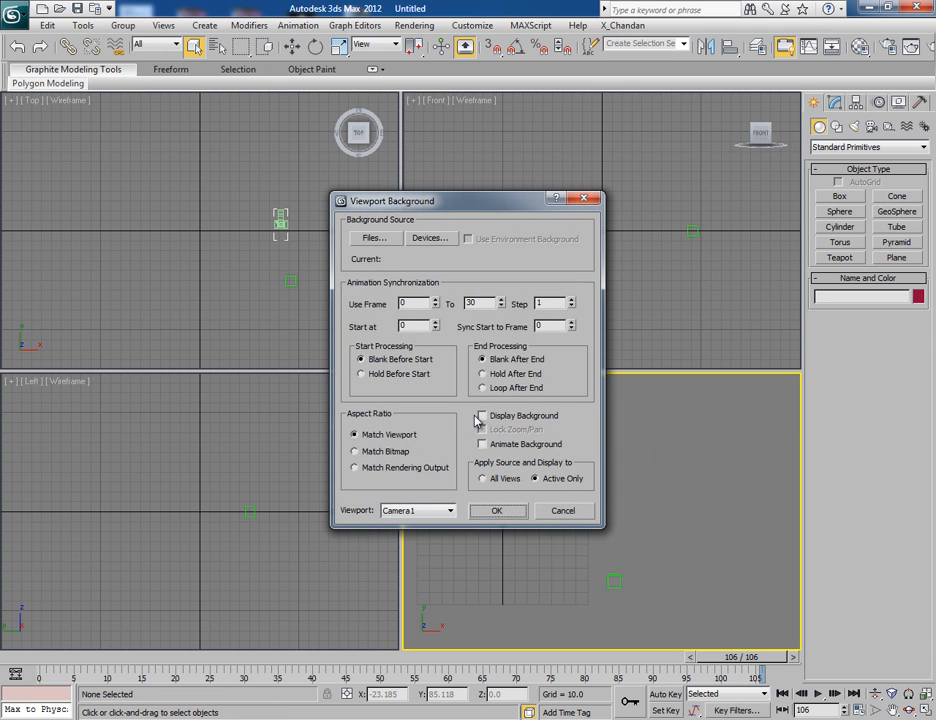
Enable an animated, aspect-matched background and browse to the Boat footage folder.
{"action": "left_click", "coordinate": [354, 451]}
{"action": "left_click", "coordinate": [482, 416]}
{"action": "left_click", "coordinate": [482, 444]}
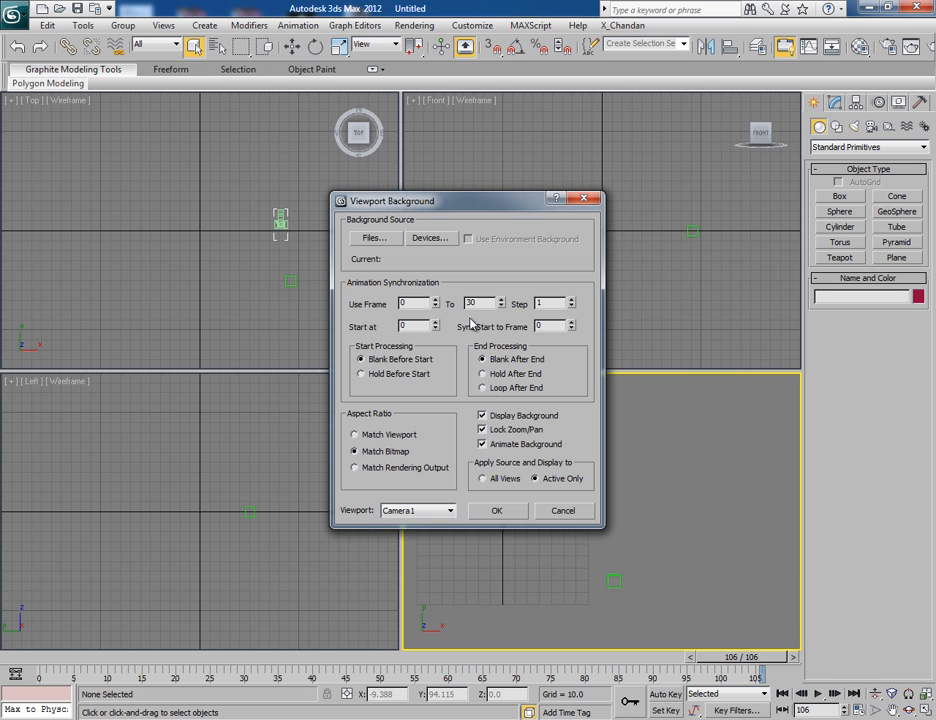
{"action": "left_click", "coordinate": [377, 242]}
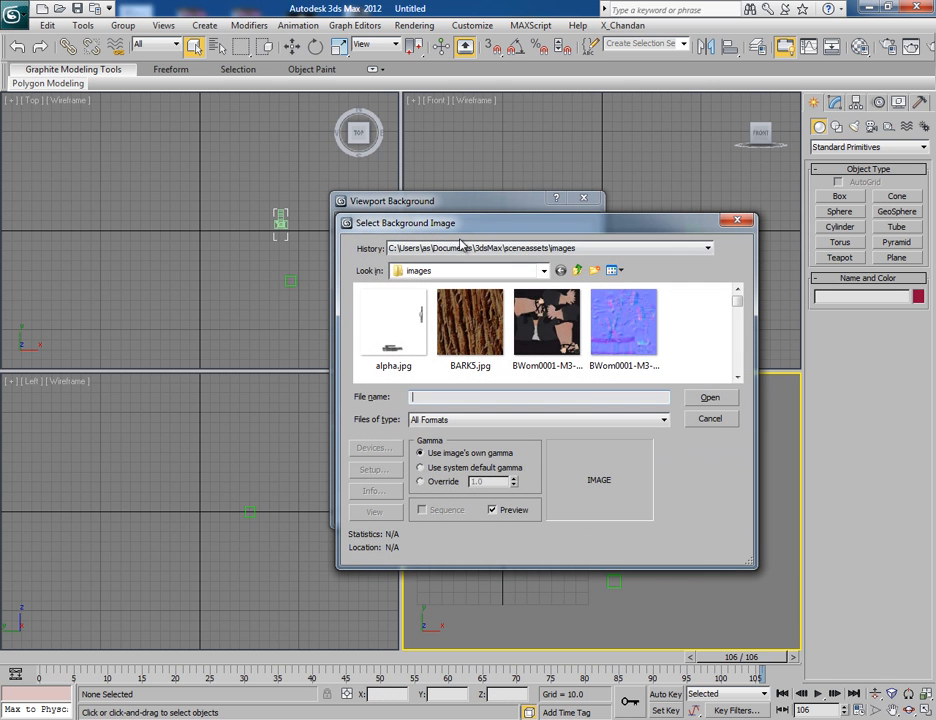
{"action": "left_click", "coordinate": [465, 248]}
{"action": "left_click", "coordinate": [420, 289]}
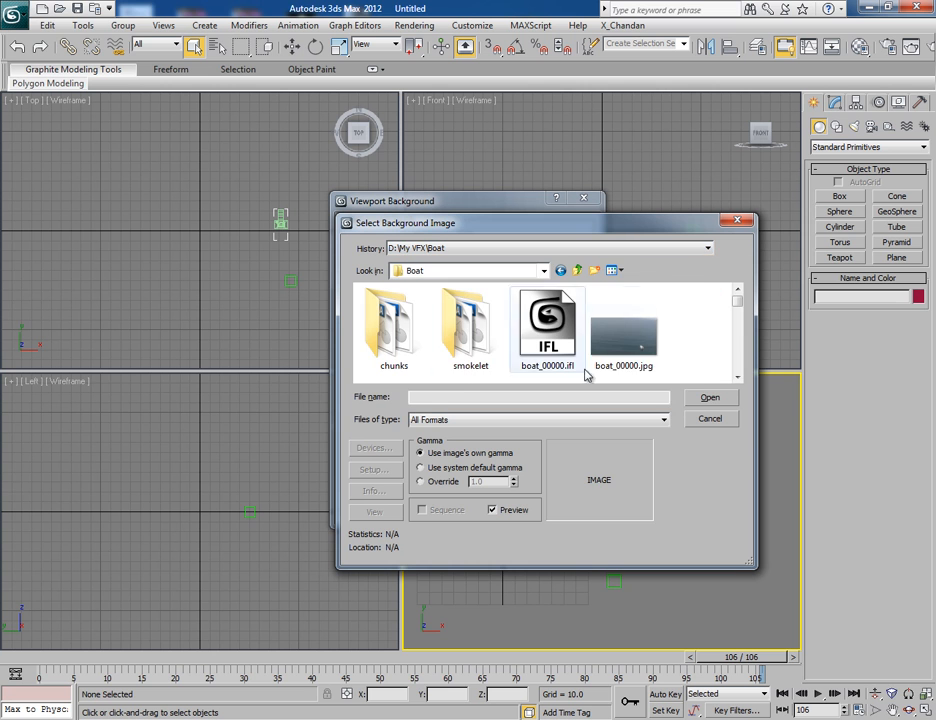
{"action": "left_click", "coordinate": [627, 347]}
Load boat_00000 as an image sequence background and scrub to check it follows the footage.
{"action": "left_click", "coordinate": [421, 510]}
{"action": "left_click", "coordinate": [709, 397]}
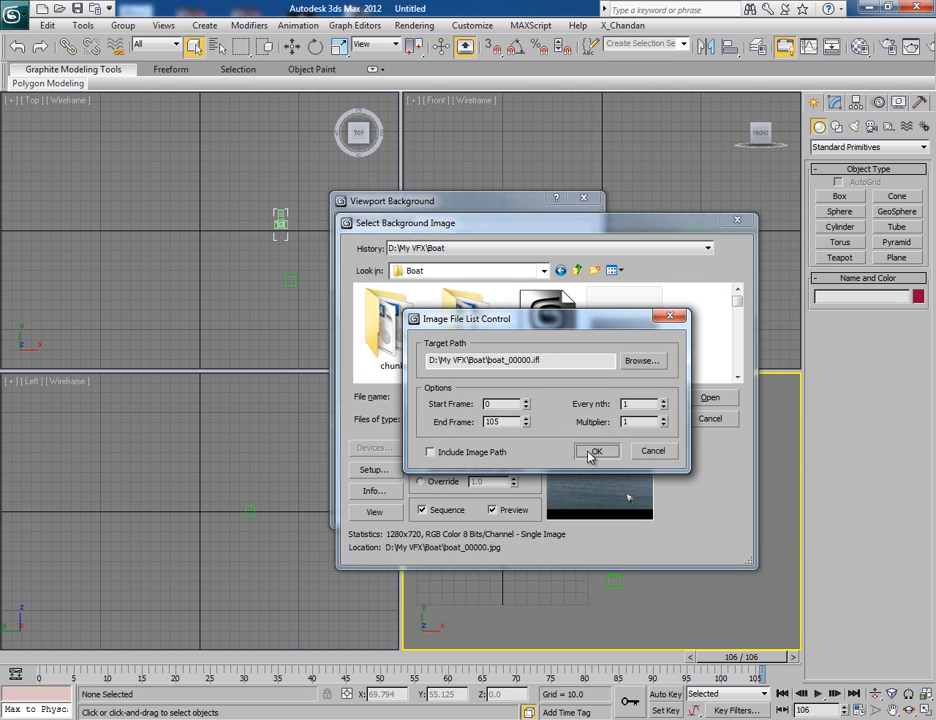
{"action": "left_click", "coordinate": [592, 451]}
{"action": "left_click", "coordinate": [496, 510]}
{"action": "left_click_drag", "start_coordinate": [745, 657], "coordinate": [270, 660]}
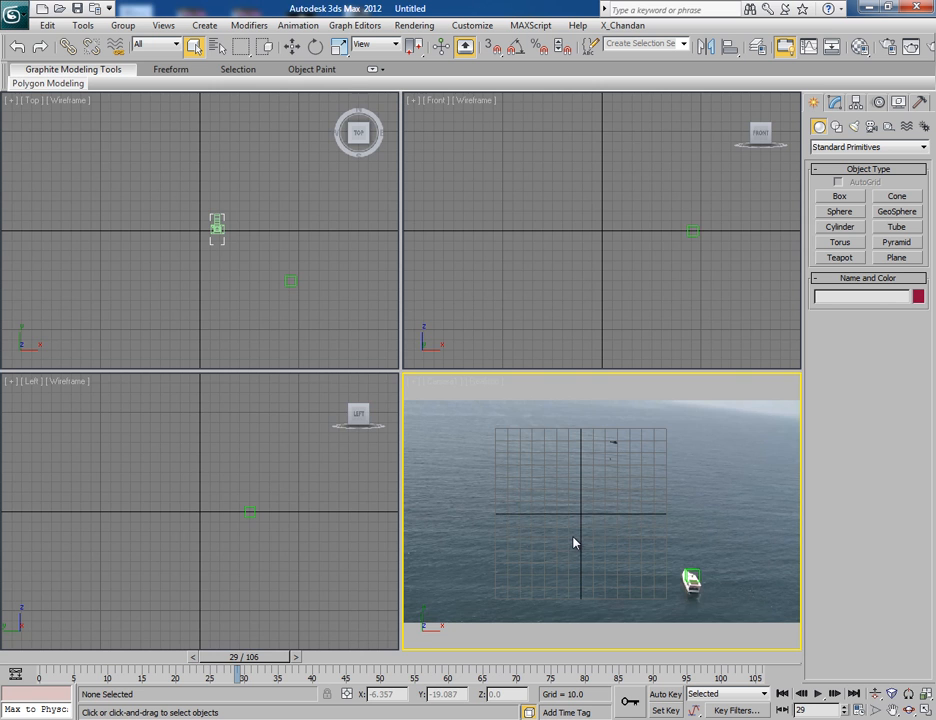
{"action": "key", "text": "alt+w"}
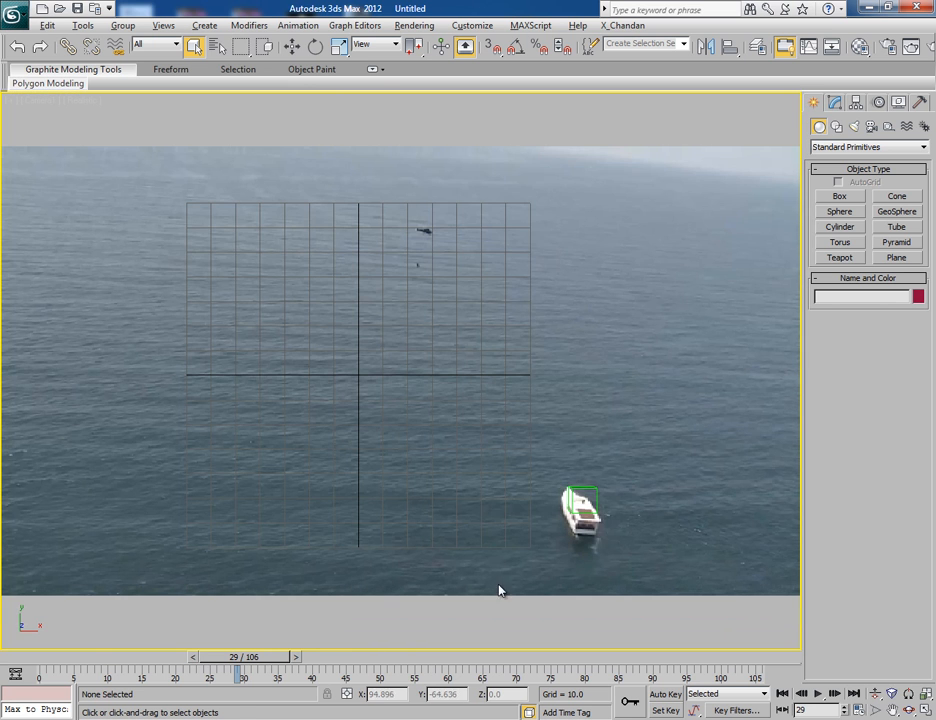
{"action": "mouse_move", "coordinate": [245, 657]}
{"action": "left_mouse_down"}
{"action": "mouse_move", "coordinate": [65, 657]}
{"action": "mouse_move", "coordinate": [451, 657]}
{"action": "left_mouse_up"}
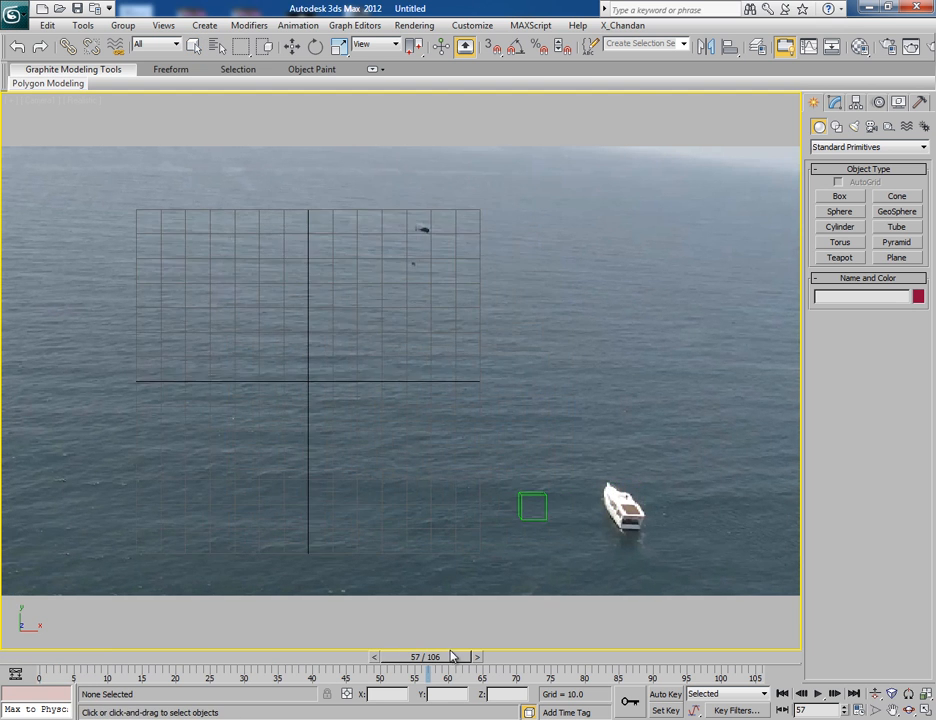
{"action": "key", "text": "alt+w"}
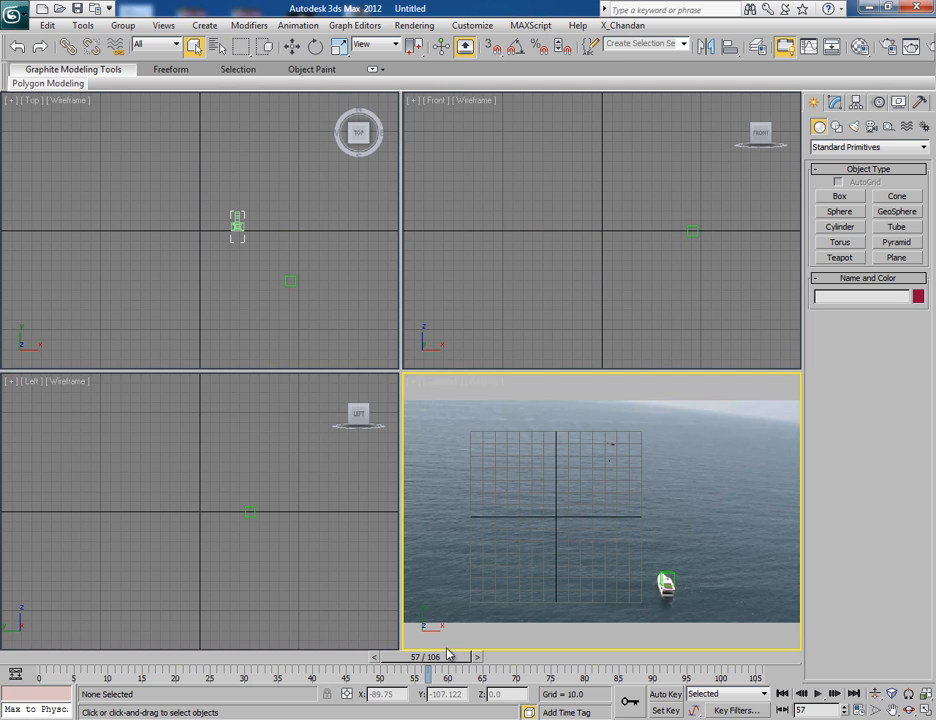
{"action": "right_click", "coordinate": [236, 496]}
{"action": "left_click_drag", "start_coordinate": [185, 553], "coordinate": [191, 549]}
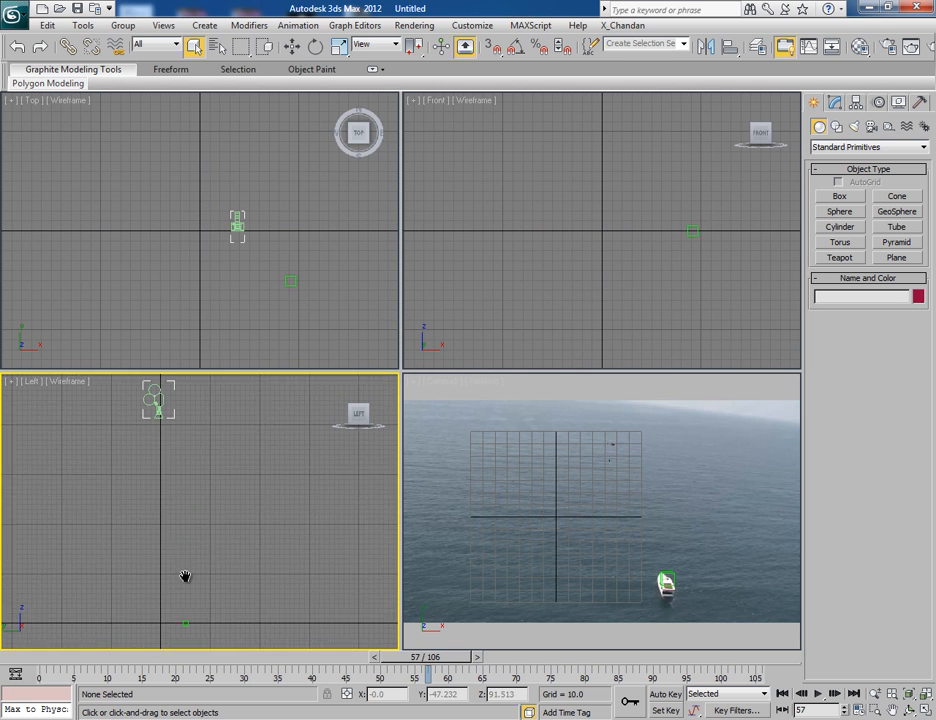
{"action": "left_click_drag", "start_coordinate": [179, 578], "coordinate": [173, 567]}
{"action": "left_click_drag", "start_coordinate": [231, 535], "coordinate": [240, 510]}
{"action": "left_click", "coordinate": [190, 240]}
{"action": "left_click_drag", "start_coordinate": [250, 244], "coordinate": [192, 244]}
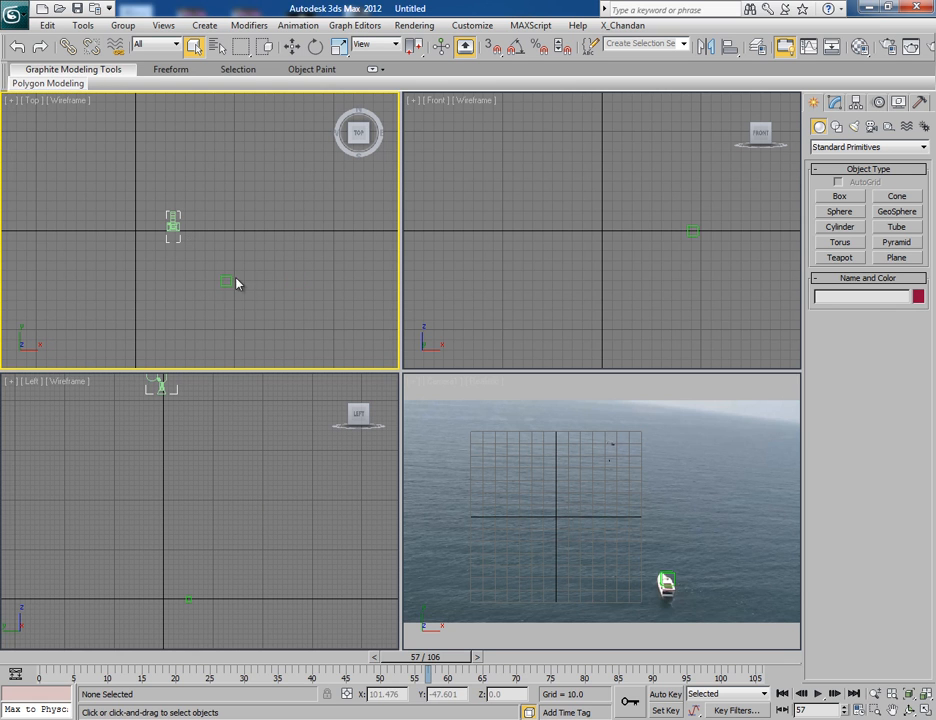
{"action": "left_click_drag", "start_coordinate": [230, 278], "coordinate": [245, 264]}
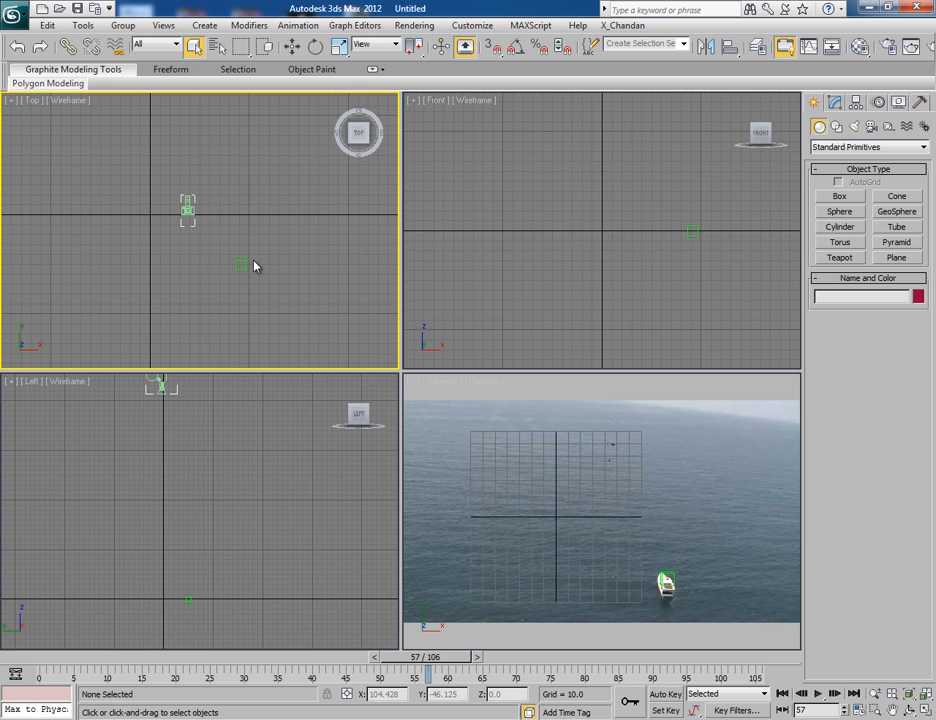
{"action": "mouse_move", "coordinate": [265, 240]}
{"action": "left_mouse_down"}
{"action": "mouse_move", "coordinate": [281, 260]}
{"action": "mouse_move", "coordinate": [287, 249]}
{"action": "left_mouse_up"}
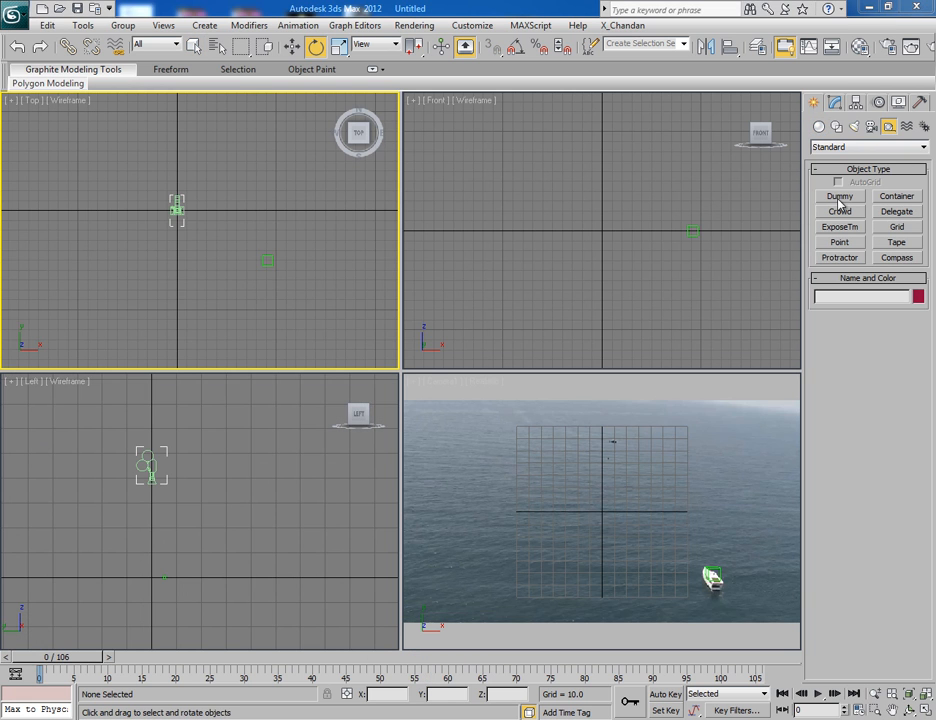
Create a large Dummy helper and link Camera1 and its target to it.
{"action": "left_click", "coordinate": [840, 196]}
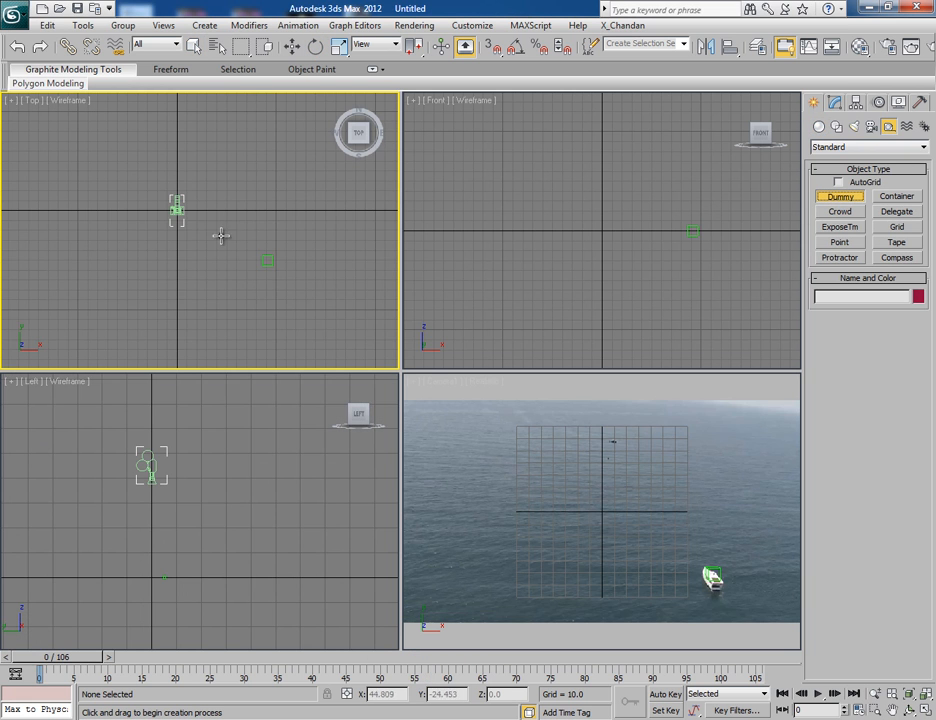
{"action": "left_click_drag", "start_coordinate": [214, 231], "coordinate": [276, 298]}
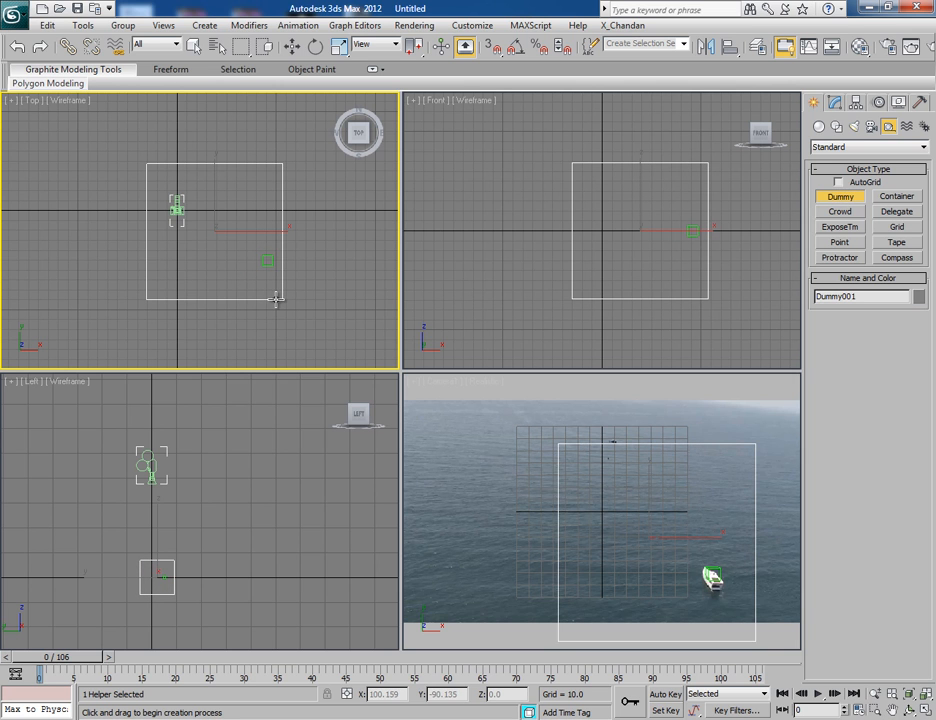
{"action": "key", "text": "w"}
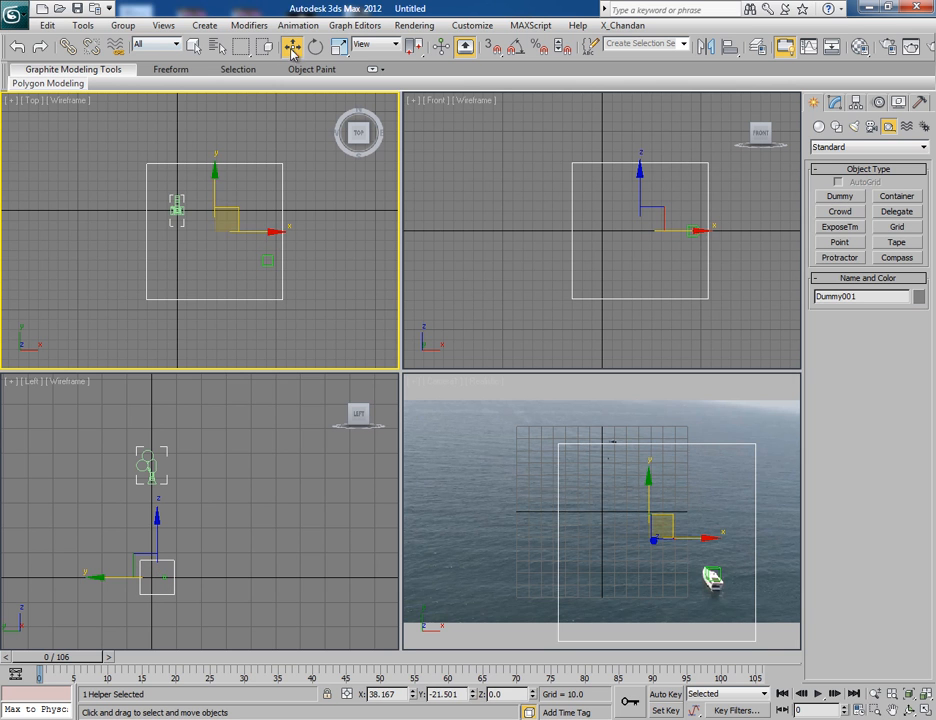
{"action": "left_click", "coordinate": [178, 210]}
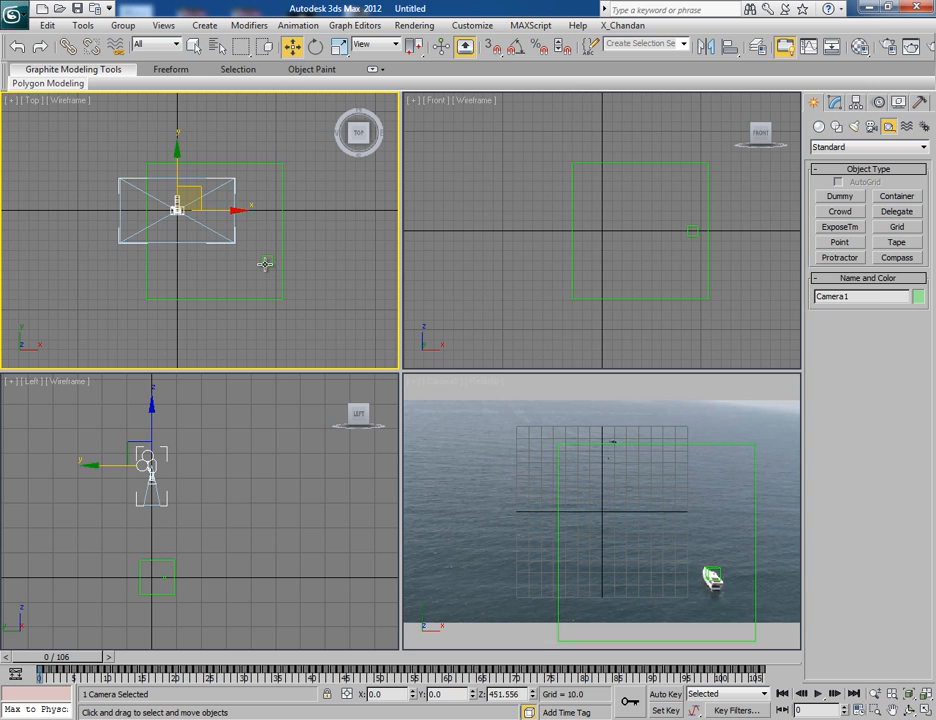
{"action": "left_click", "coordinate": [265, 263], "text": "ctrl"}
{"action": "left_click", "coordinate": [69, 46]}
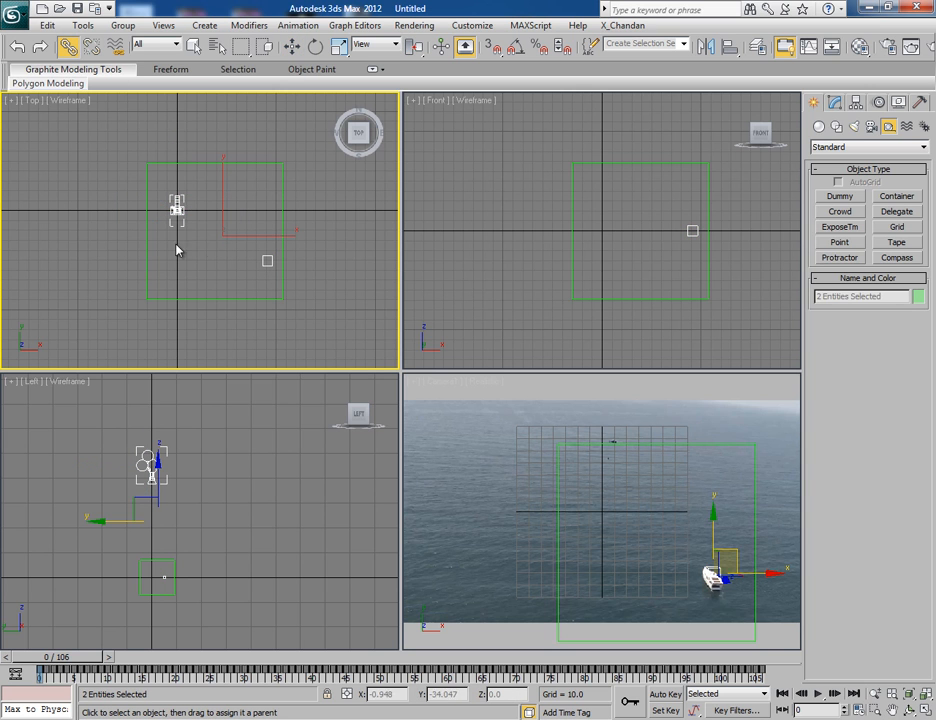
{"action": "left_click_drag", "start_coordinate": [267, 261], "coordinate": [148, 256]}
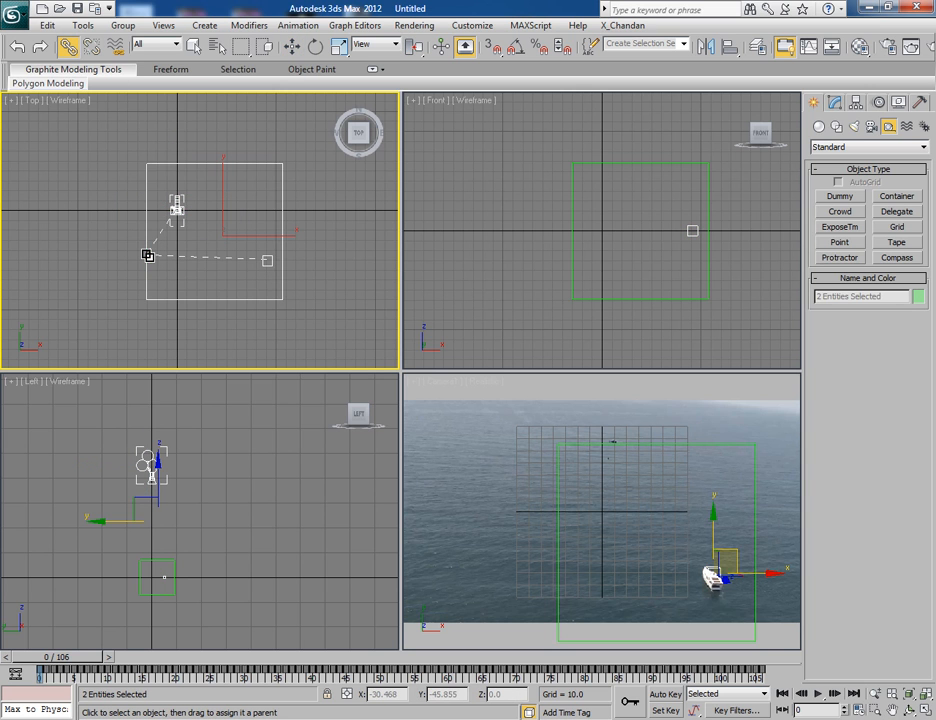
{"action": "key", "text": "w"}
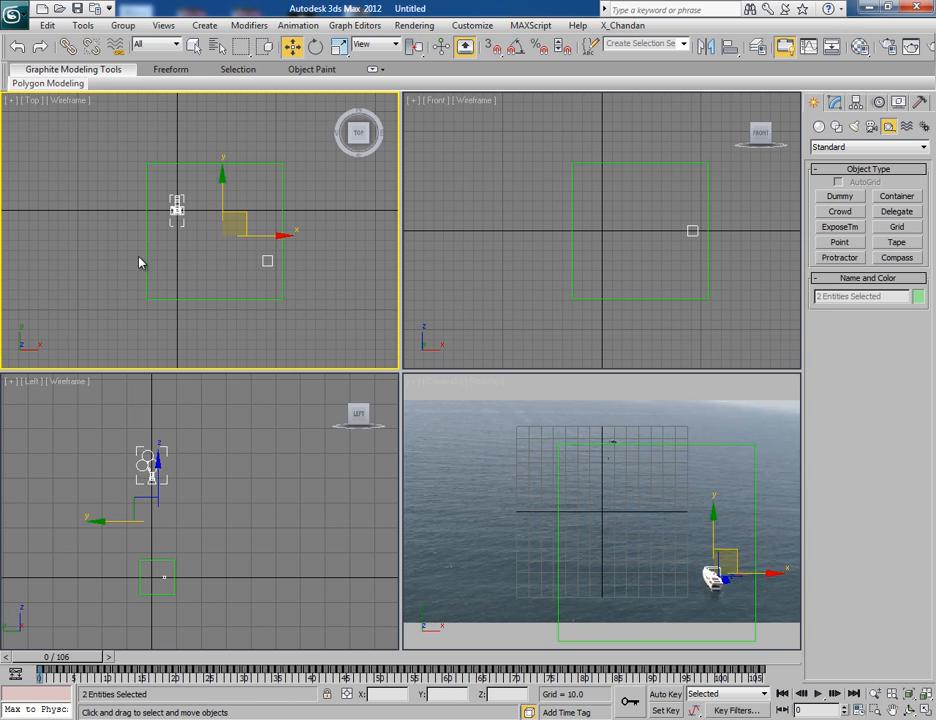
Rotate the dummy about its X axis to tilt the camera rig upright.
{"action": "left_click", "coordinate": [148, 256]}
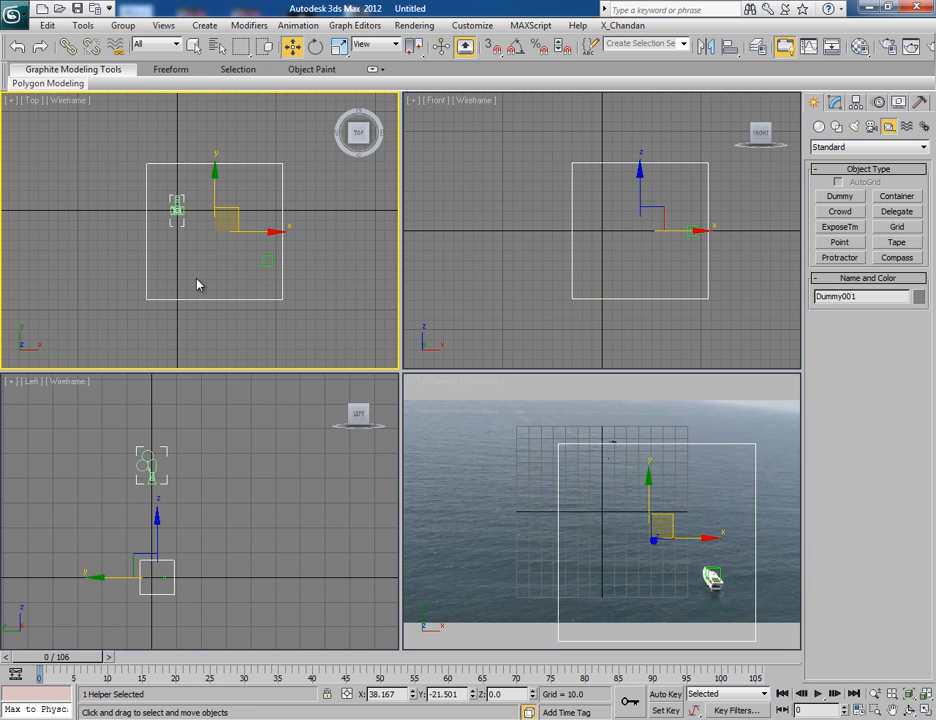
{"action": "key", "text": "e"}
{"action": "mouse_move", "coordinate": [214, 266]}
{"action": "left_mouse_down"}
{"action": "mouse_move", "coordinate": [223, 259]}
{"action": "mouse_move", "coordinate": [246, 393]}
{"action": "left_mouse_up"}
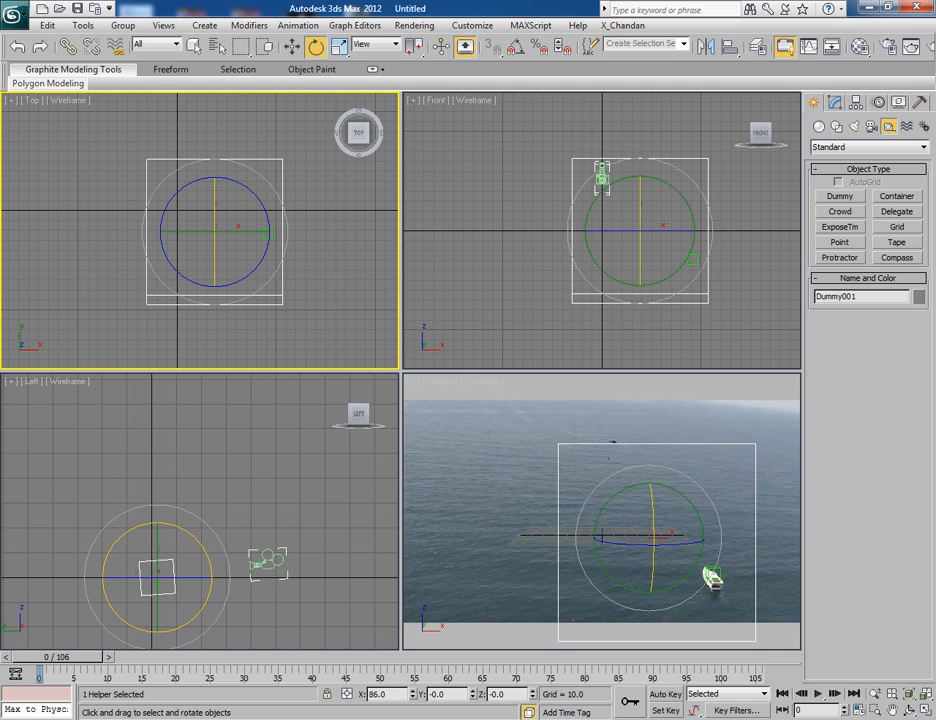
Set the dummy's X rotation to exactly 90 degrees and start Box creation from Standard Primitives.
{"action": "double_click", "coordinate": [378, 694]}
{"action": "type", "text": "90"}
{"action": "key", "text": "Return"}
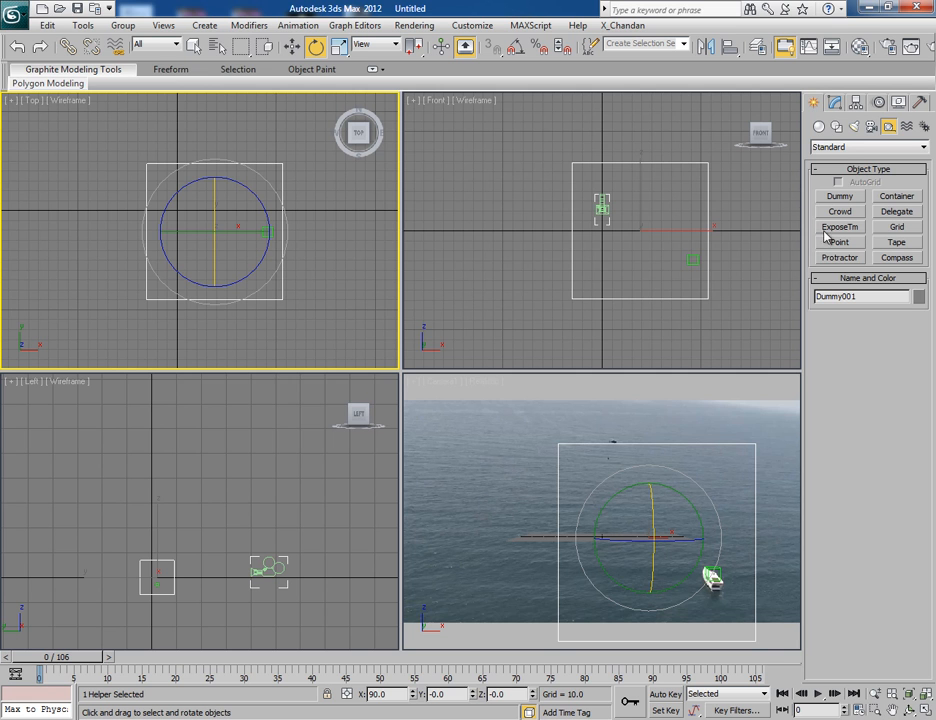
{"action": "right_click", "coordinate": [746, 215]}
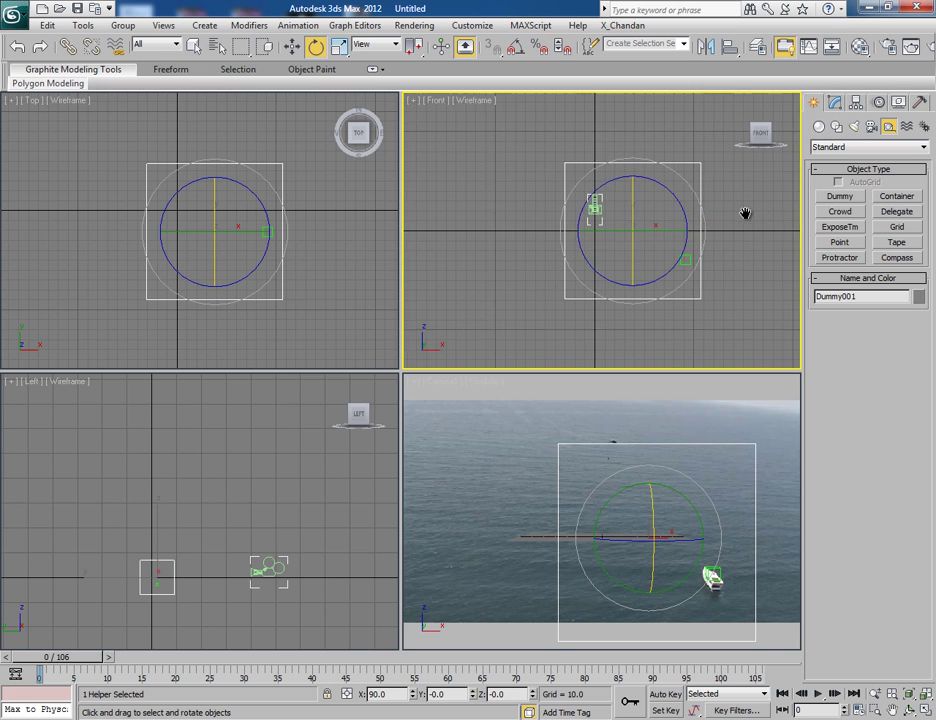
{"action": "left_click", "coordinate": [818, 126]}
{"action": "left_click", "coordinate": [838, 196]}
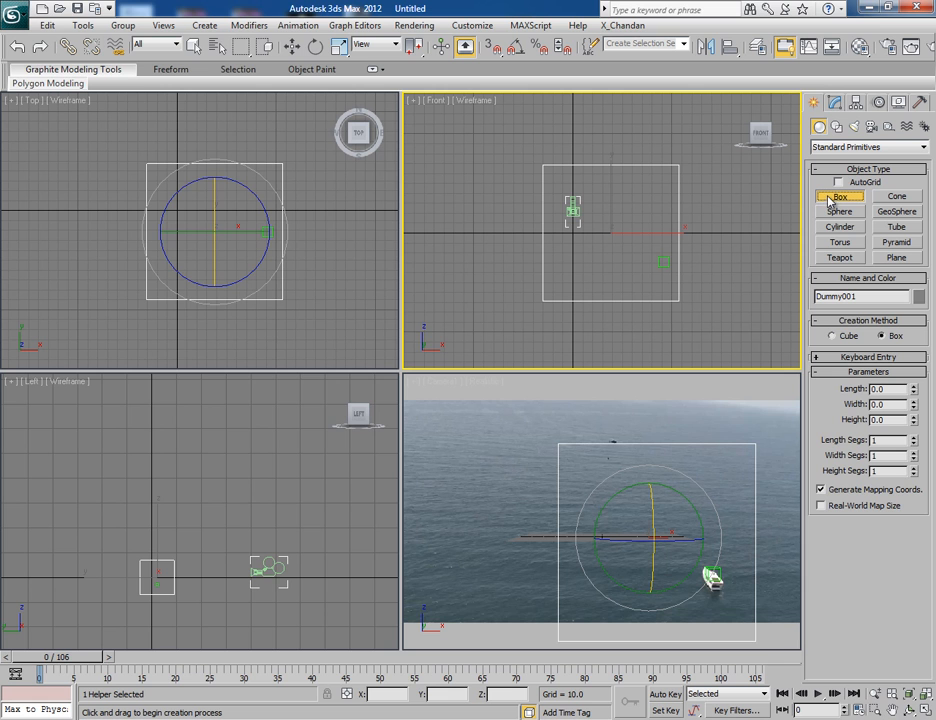
Create a Teapot primitive in the Top viewport at the dummy's location.
{"action": "left_click", "coordinate": [840, 258]}
{"action": "middle_click", "coordinate": [540, 250]}
{"action": "left_click_drag", "start_coordinate": [540, 250], "coordinate": [500, 270]}
{"action": "middle_click", "coordinate": [147, 261]}
{"action": "scroll", "coordinate": [147, 260], "scroll_direction": "up", "scroll_amount": 5}
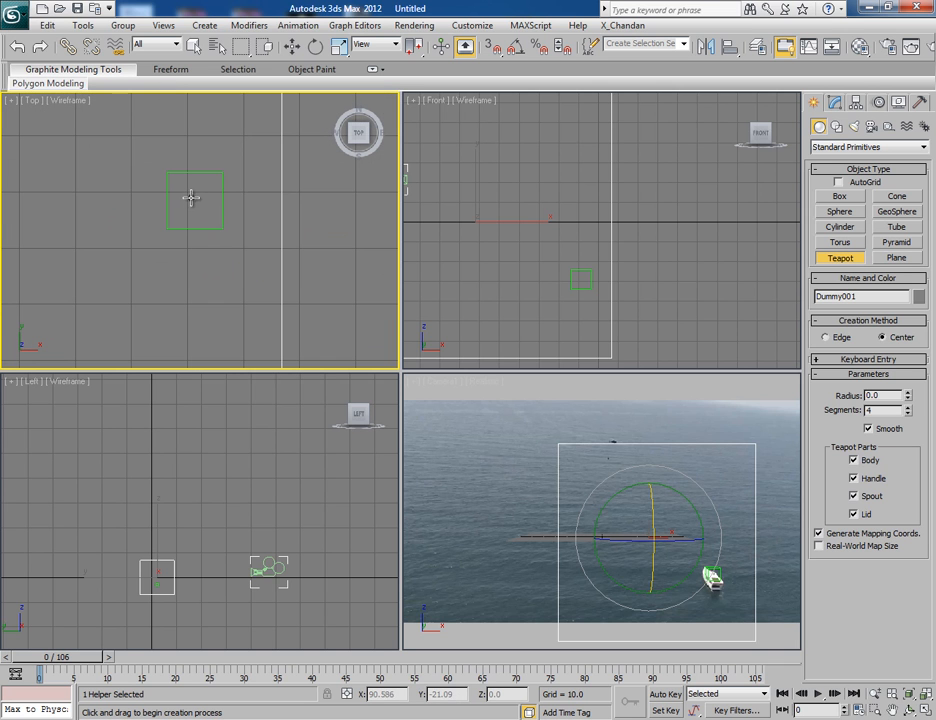
{"action": "left_click_drag", "start_coordinate": [197, 202], "coordinate": [228, 252]}
Frame the teapot in the side views and move it down onto the boat.
{"action": "middle_click", "coordinate": [240, 470]}
{"action": "scroll", "coordinate": [240, 470], "scroll_direction": "up", "scroll_amount": 3}
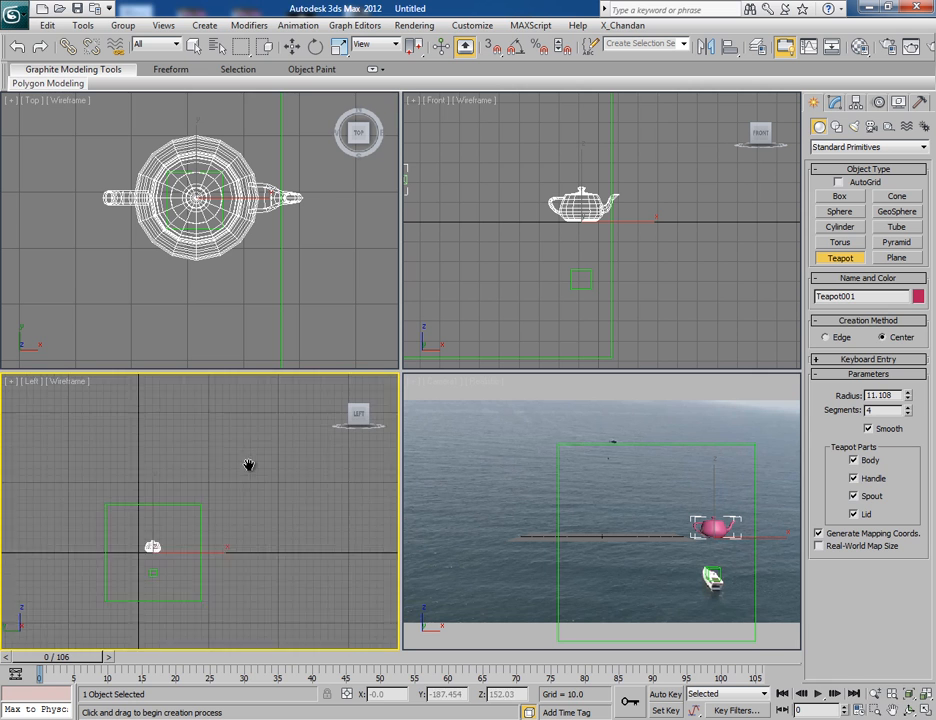
{"action": "mouse_move", "coordinate": [240, 470]}
{"action": "left_mouse_down"}
{"action": "mouse_move", "coordinate": [258, 503]}
{"action": "mouse_move", "coordinate": [220, 440]}
{"action": "mouse_move", "coordinate": [215, 516]}
{"action": "left_mouse_up"}
{"action": "scroll", "coordinate": [220, 460], "scroll_direction": "up", "scroll_amount": 2}
{"action": "key", "text": "w"}
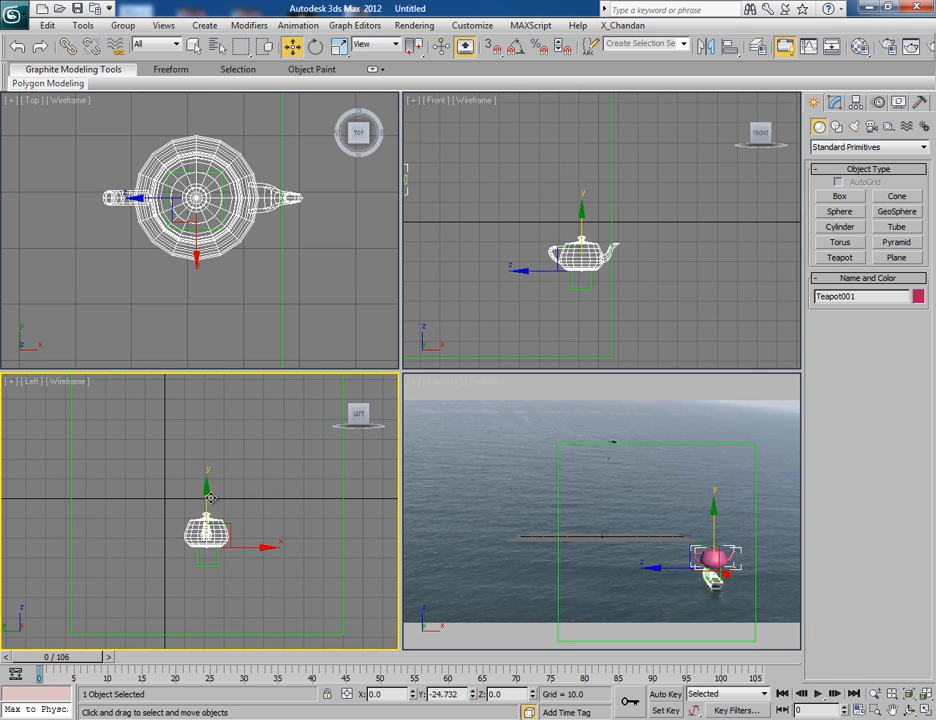
{"action": "left_click", "coordinate": [600, 290]}
{"action": "scroll", "coordinate": [600, 290], "scroll_direction": "up", "scroll_amount": 3}
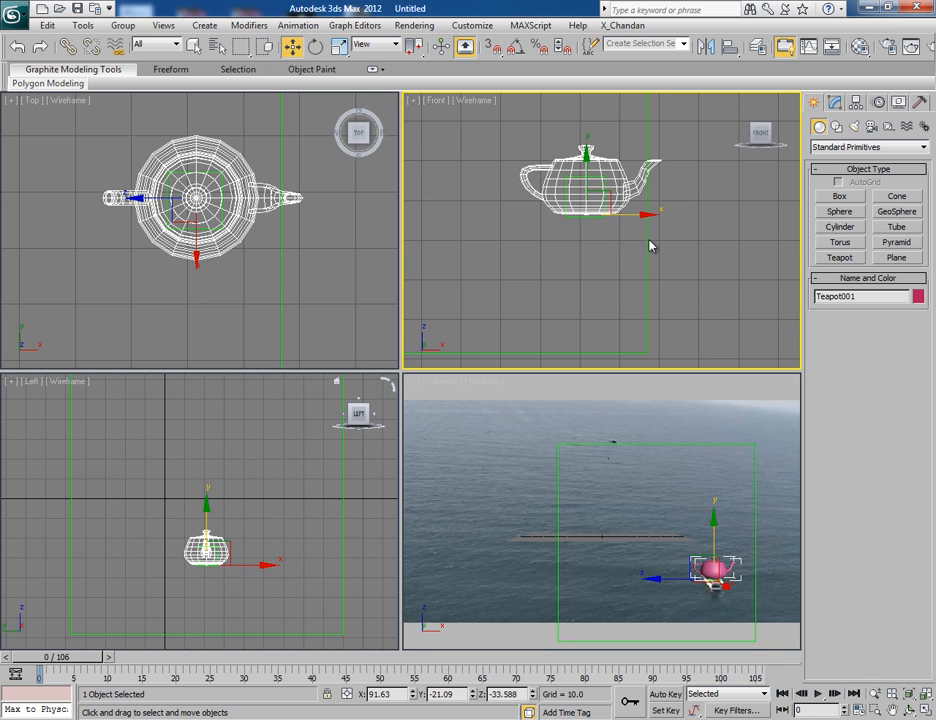
Maximize the Camera viewport and scrub forward to compare Teapot001 against the boat.
{"action": "left_click", "coordinate": [657, 497]}
{"action": "key", "text": "alt+w"}
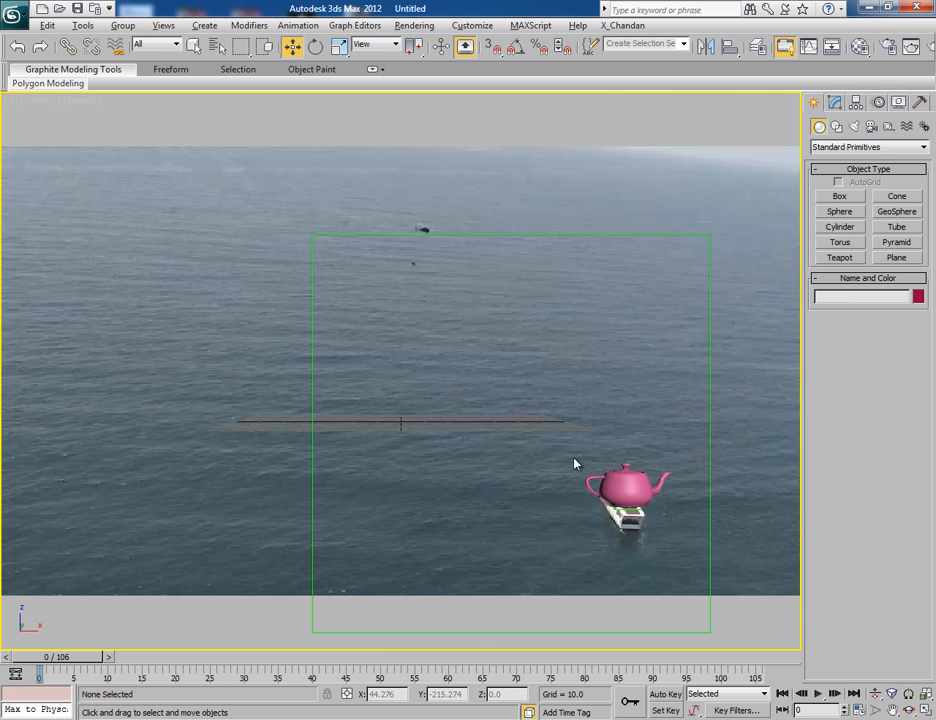
{"action": "left_click", "coordinate": [632, 488]}
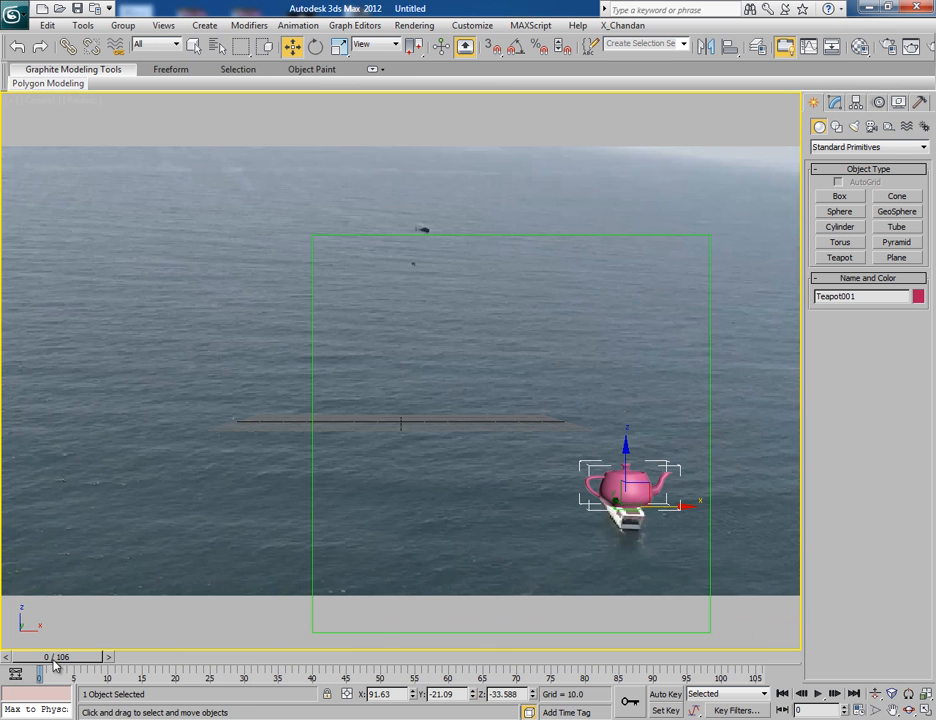
{"action": "mouse_move", "coordinate": [60, 657]}
{"action": "left_mouse_down"}
{"action": "mouse_move", "coordinate": [673, 657]}
{"action": "mouse_move", "coordinate": [605, 657]}
{"action": "left_mouse_up"}
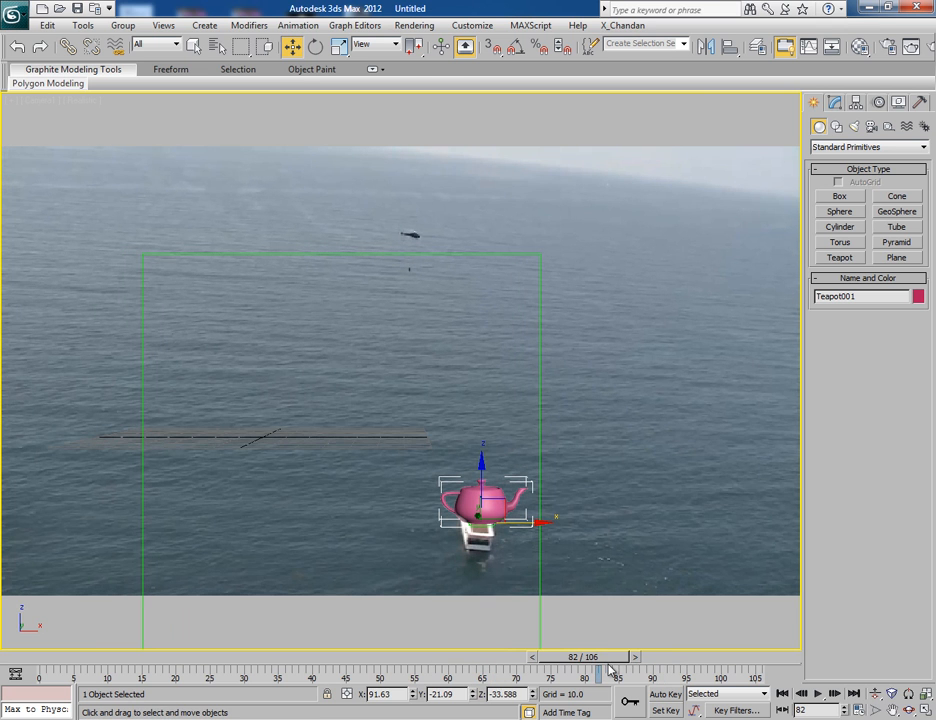